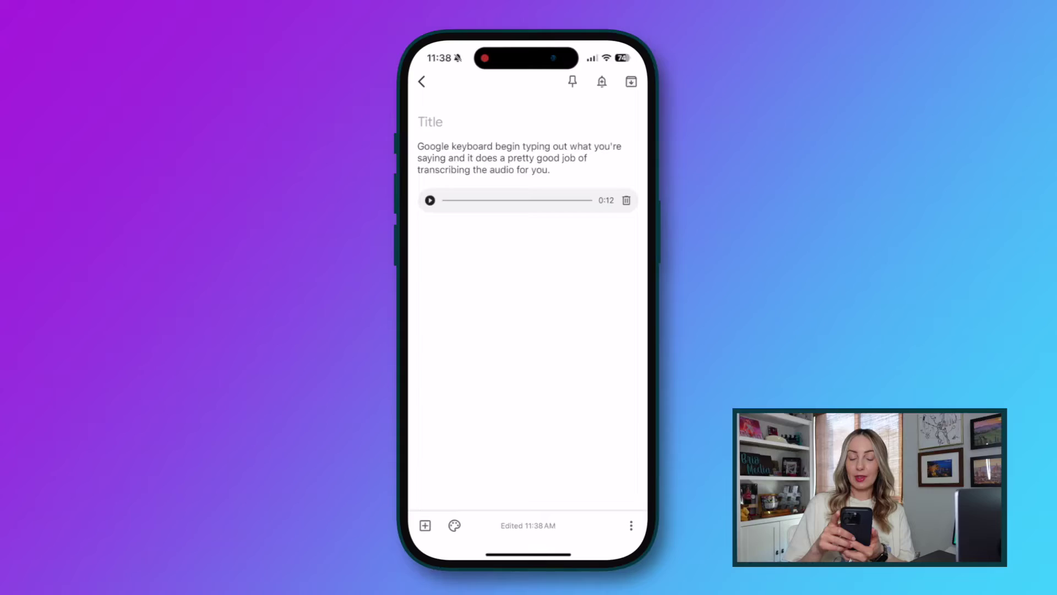
# Put the cursor in the title field of the voice-memo note.
pyautogui.click(426, 121)
# Title the note 'Google Keep Tip' and delete its 0:12 audio clip, keeping the transcript.
pyautogui.write('Google Keep Tip')
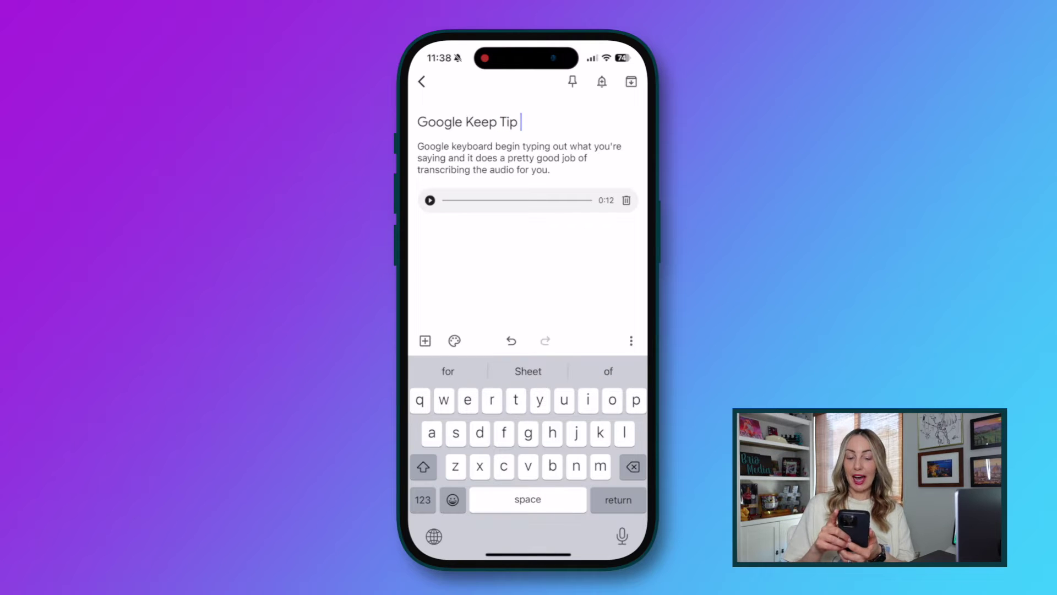
pyautogui.click(425, 341)
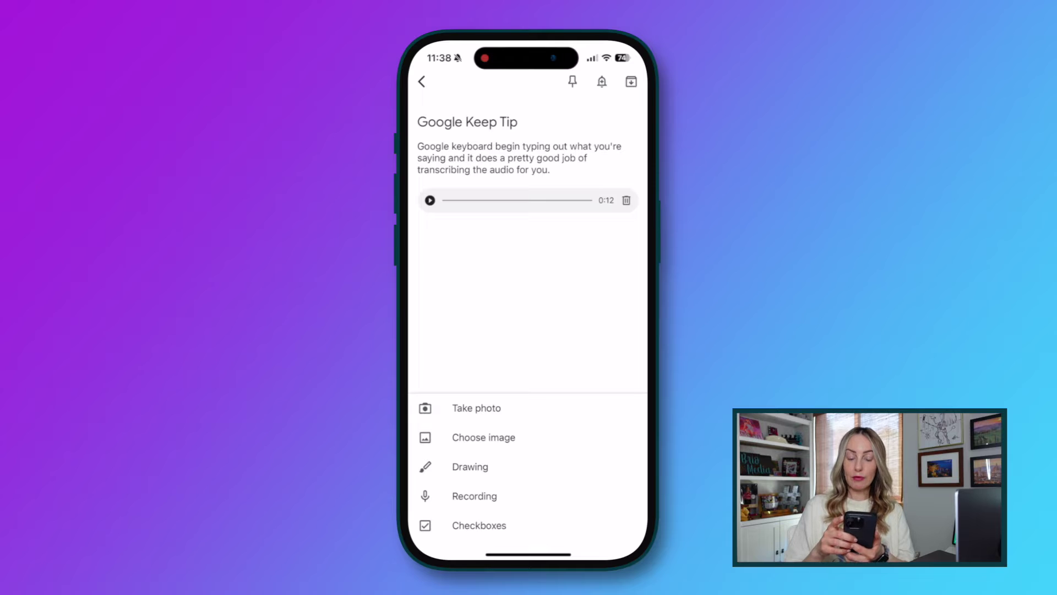
pyautogui.press('Escape')
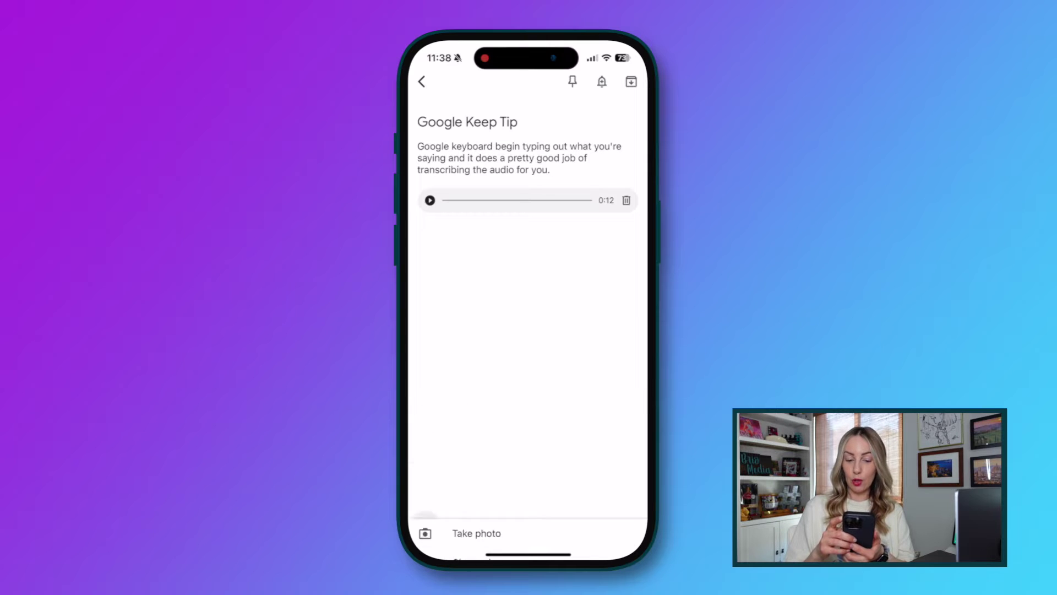
pyautogui.click(626, 200)
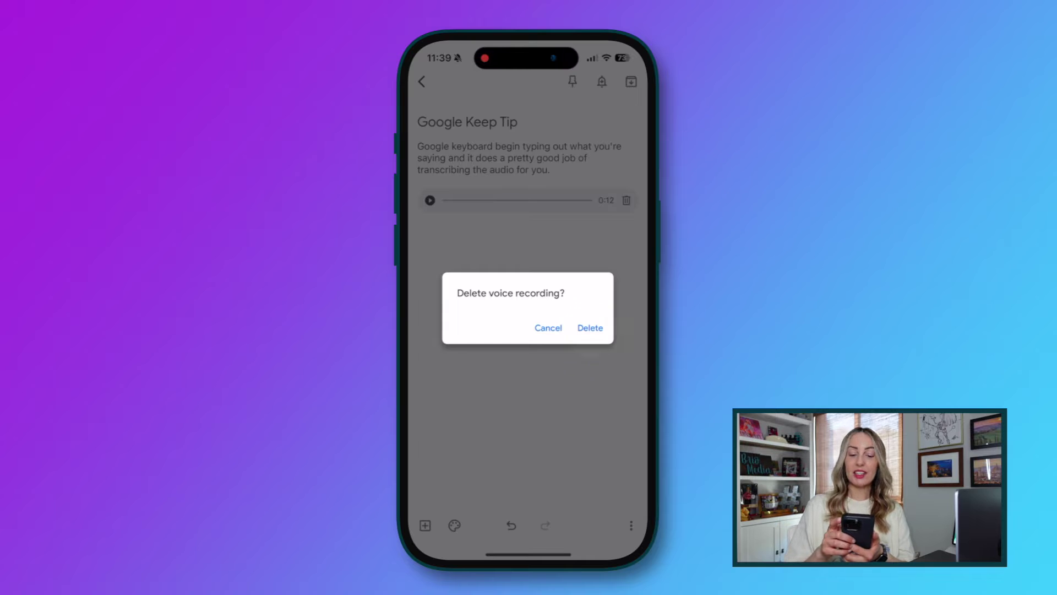
pyautogui.click(590, 327)
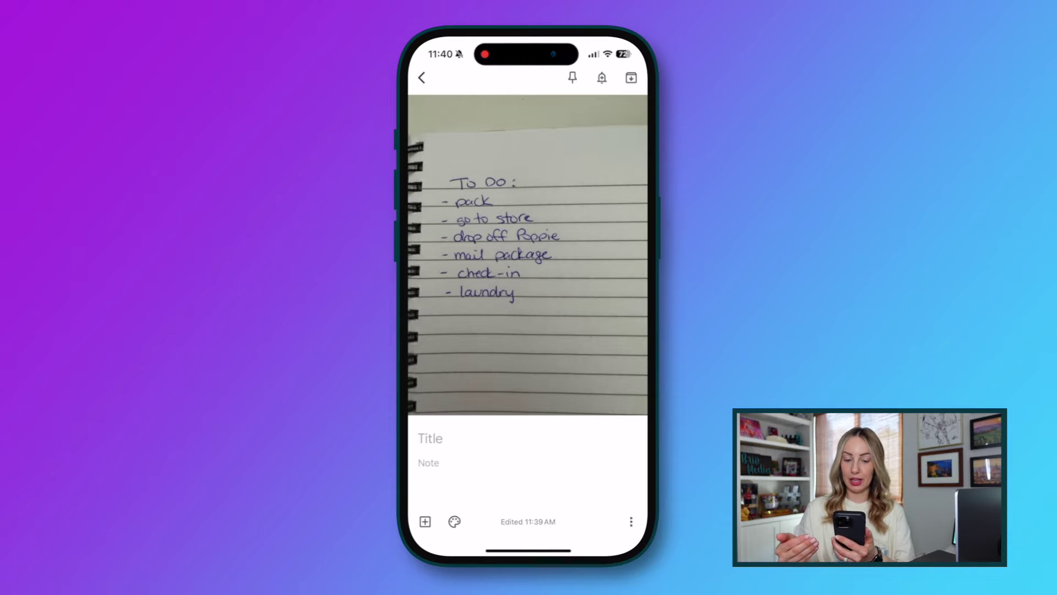
# Use Grab image text on the notebook photo to extract the handwritten to-do list.
pyautogui.click(458, 161)
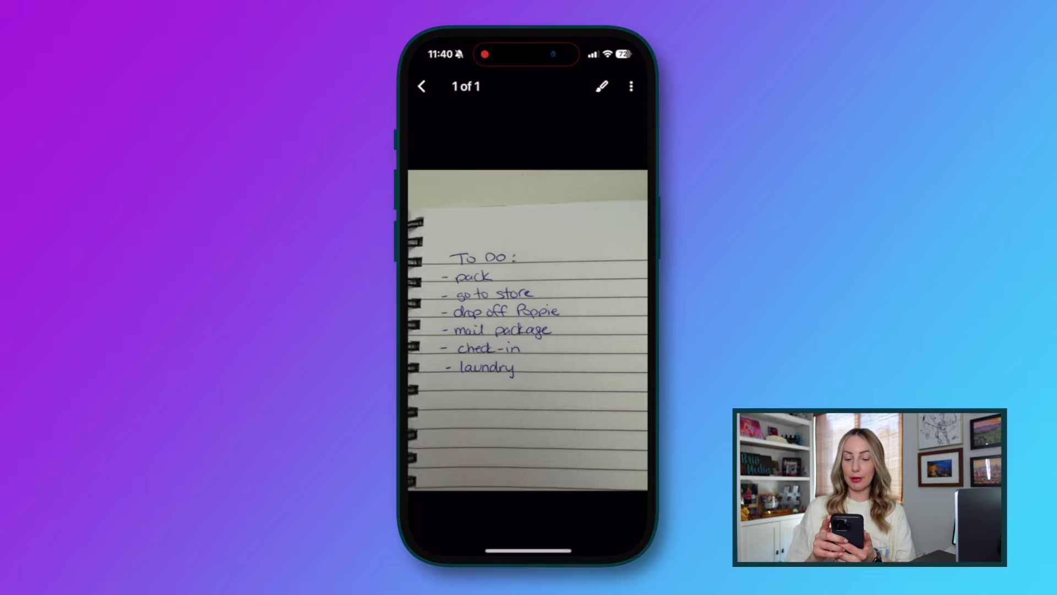
pyautogui.click(631, 86)
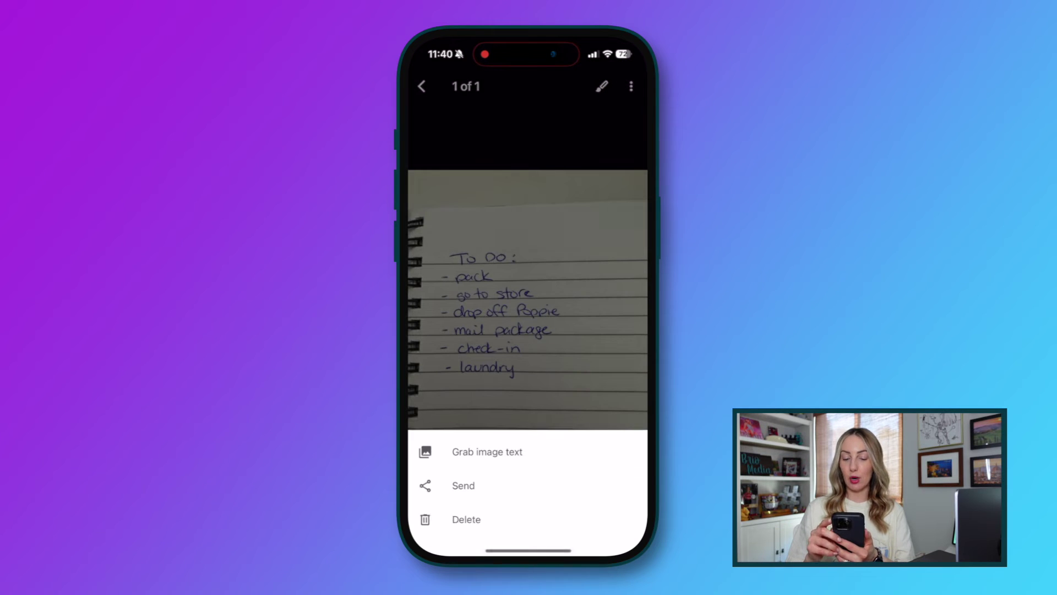
pyautogui.click(479, 450)
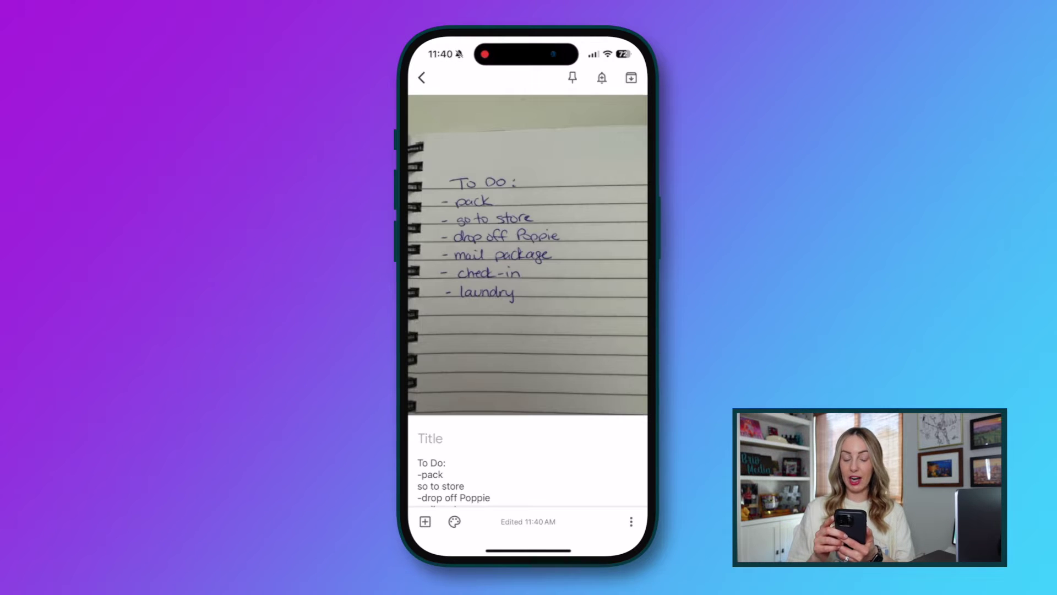
pyautogui.scroll(-3, 528, 301)
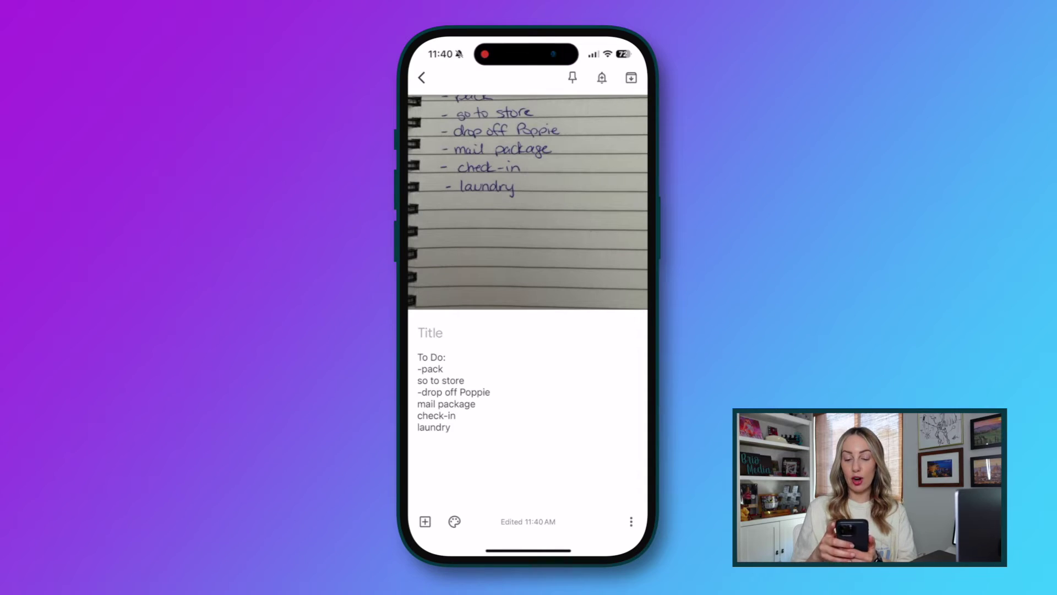
# Change 'so to store' to '-Go to store' and prefix 'mail package' with a dash.
pyautogui.click(459, 380)
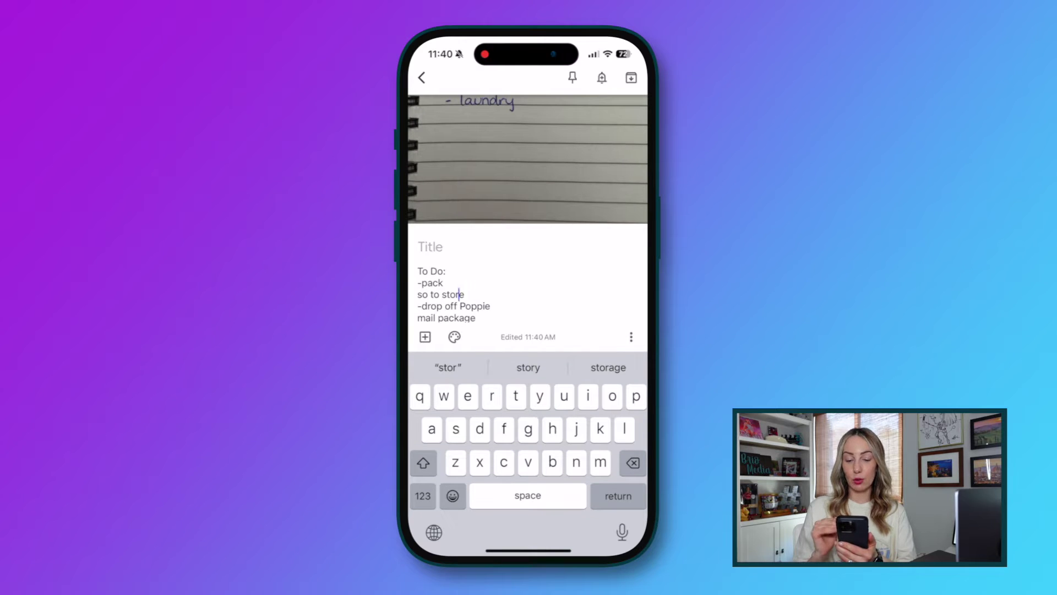
pyautogui.click(430, 294)
pyautogui.press('BackSpace')
pyautogui.press('BackSpace')
pyautogui.press('BackSpace')
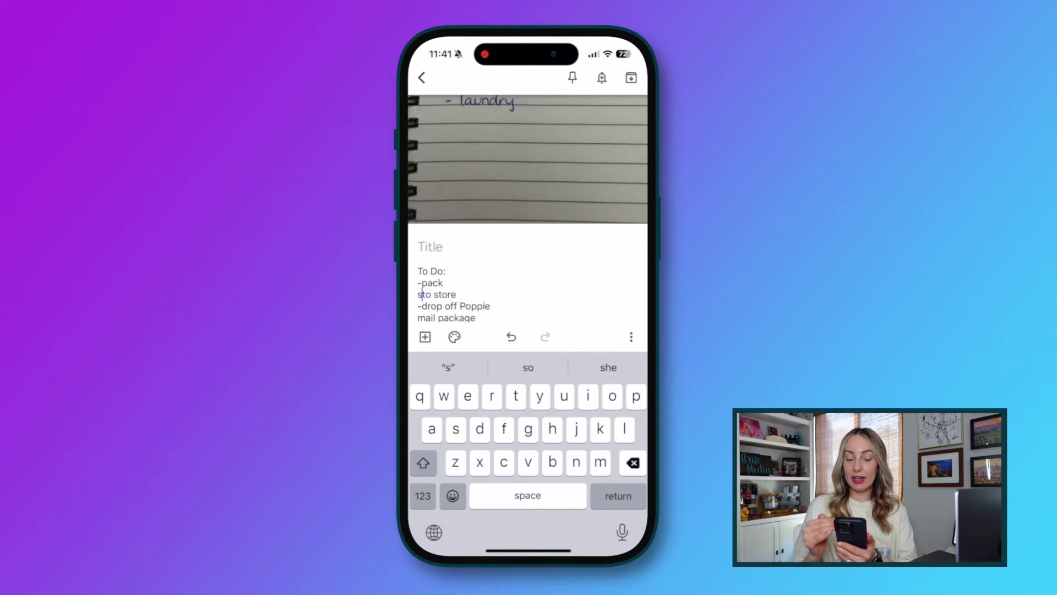
pyautogui.write('Go')
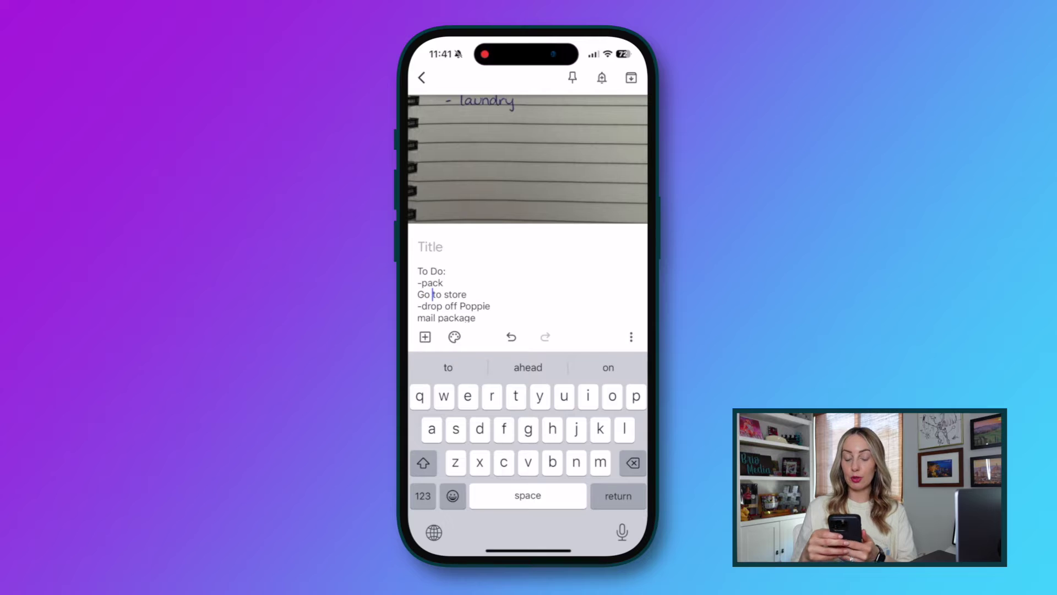
pyautogui.click(418, 294)
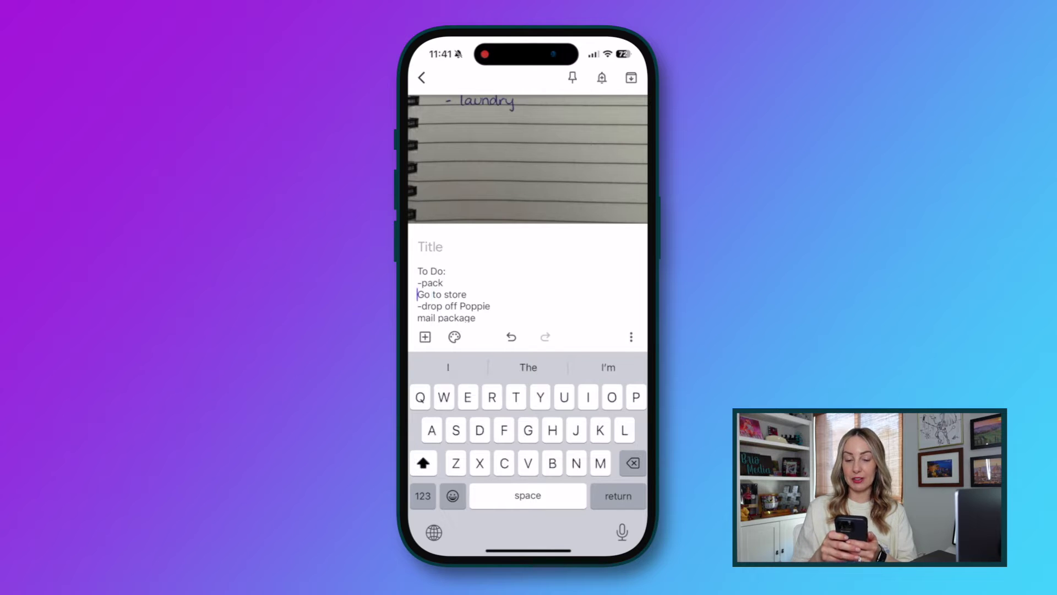
pyautogui.click(423, 495)
pyautogui.write('-')
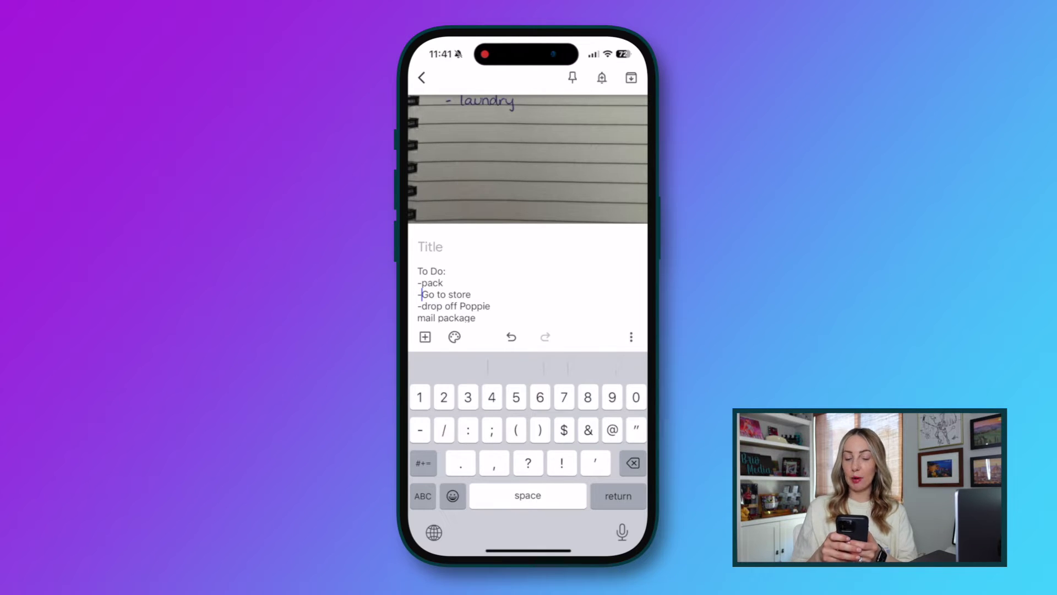
pyautogui.click(417, 318)
pyautogui.write('-')
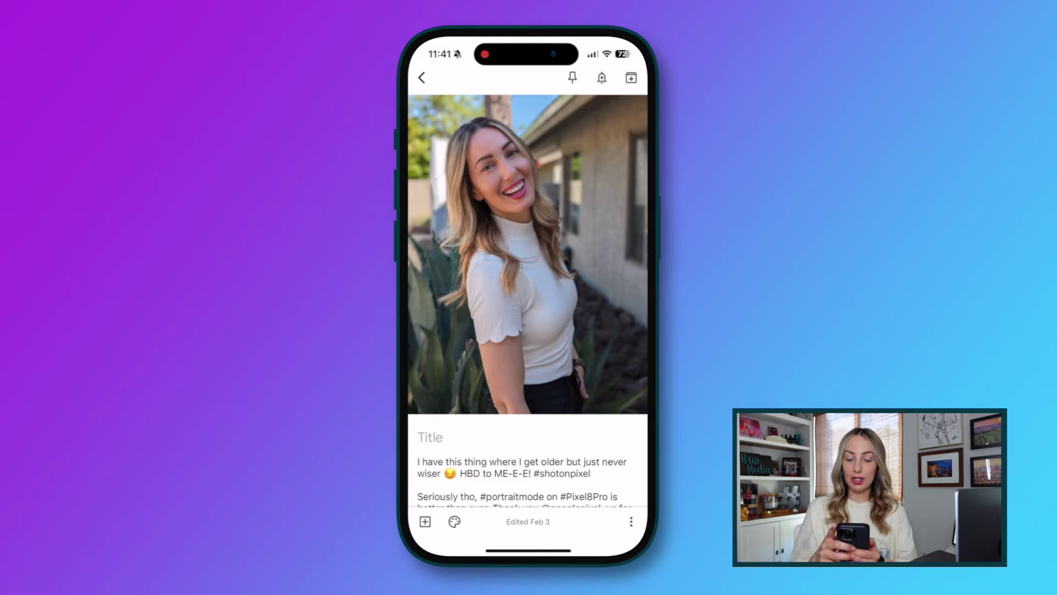
# Open the portrait photo for annotation and circle the white object in blue marker.
pyautogui.click(496, 277)
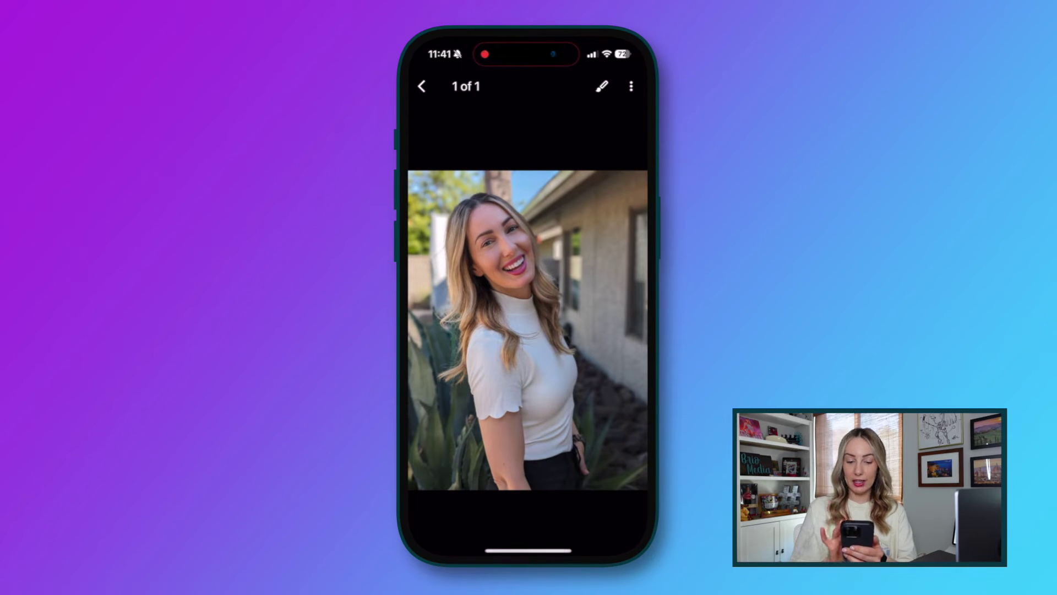
pyautogui.click(602, 87)
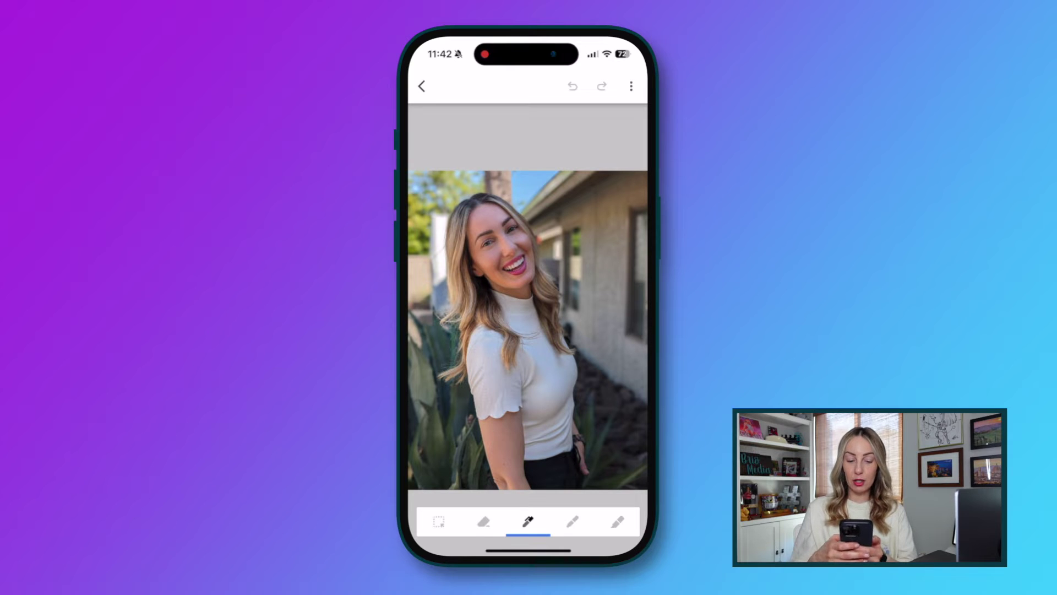
pyautogui.click(572, 522)
pyautogui.click(617, 521)
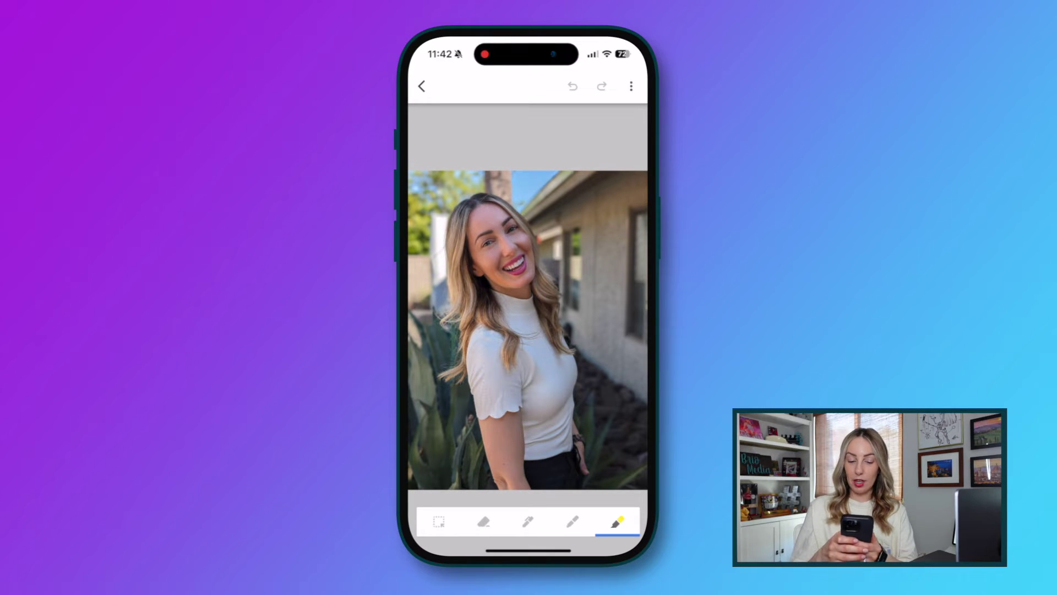
pyautogui.click(573, 522)
pyautogui.click(572, 522)
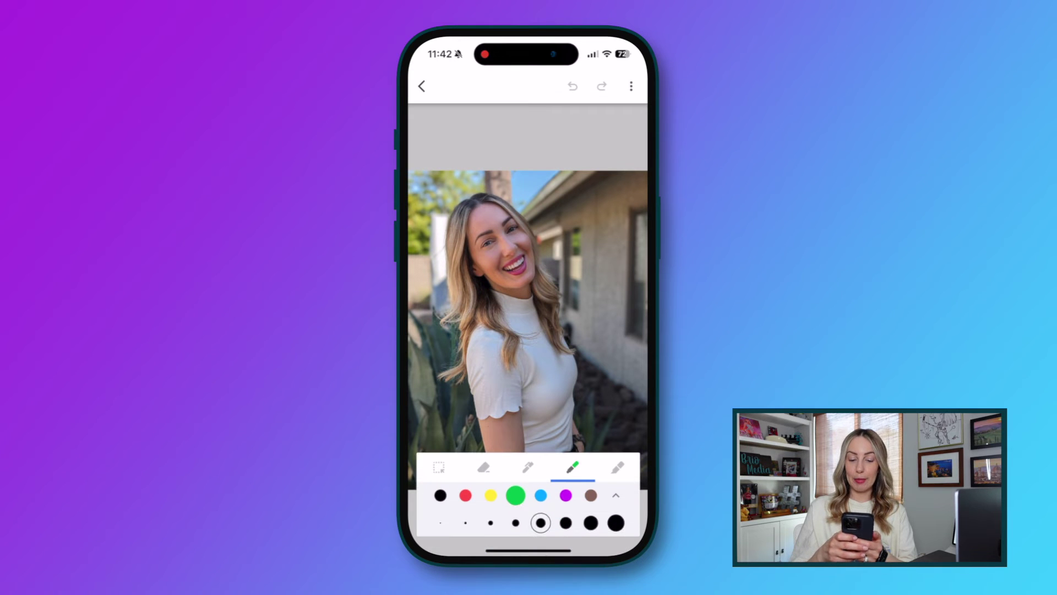
pyautogui.click(541, 495)
pyautogui.click(566, 495)
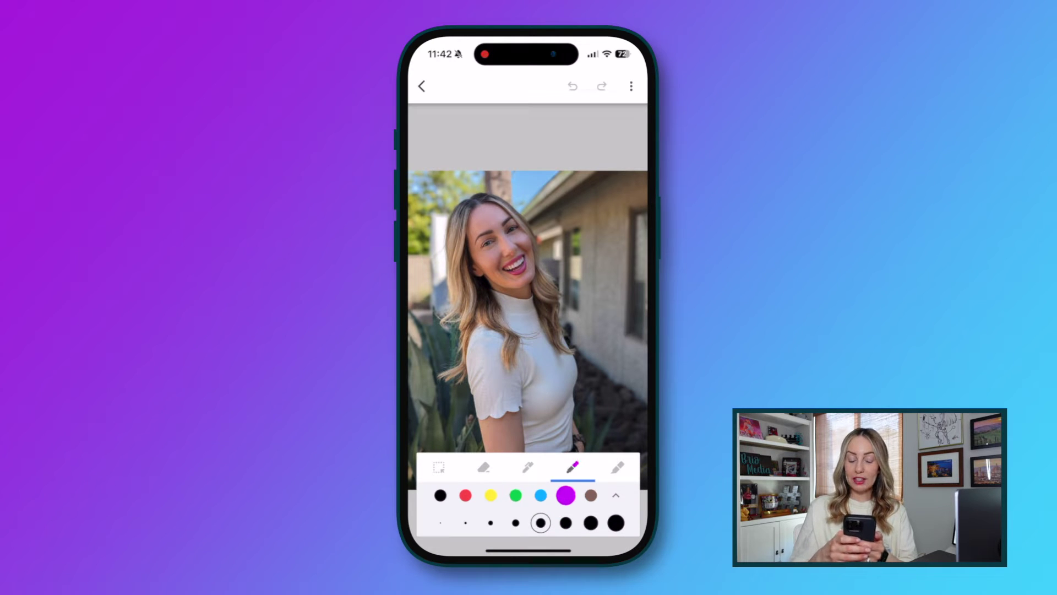
pyautogui.click(541, 495)
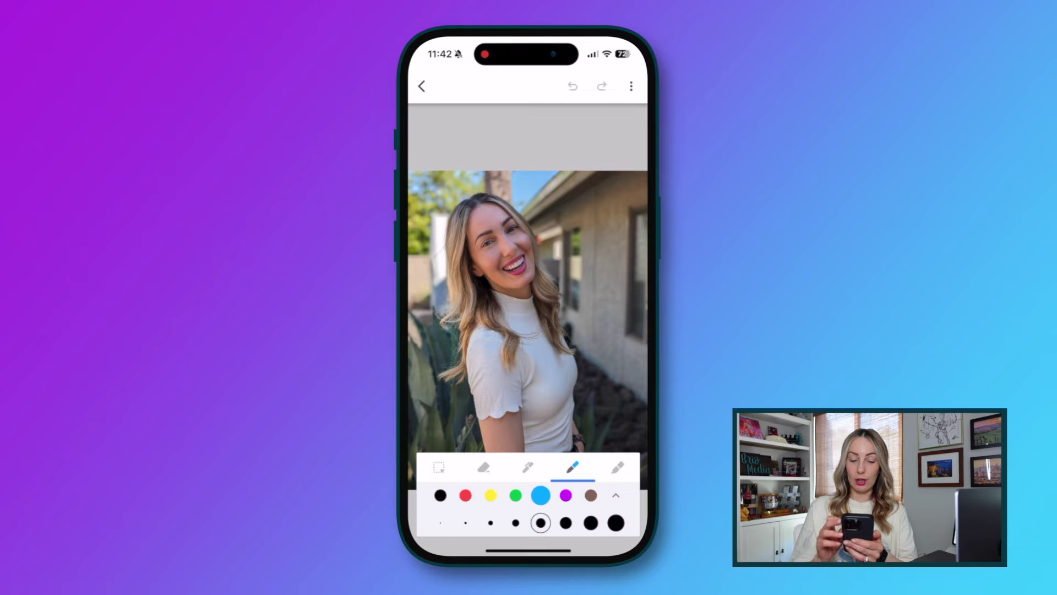
pyautogui.moveTo(432, 231)
pyautogui.mouseDown()
pyautogui.moveTo(465, 226)
pyautogui.moveTo(439, 215)
pyautogui.mouseUp()
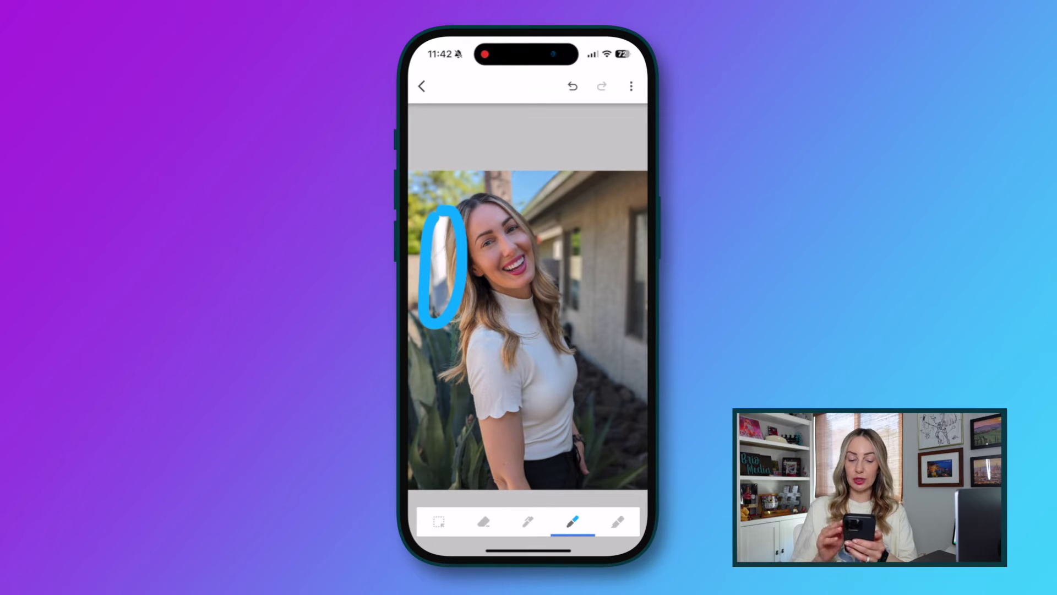
# Erase the blue stroke and redraw the loop around the object with the black pen.
pyautogui.click(483, 522)
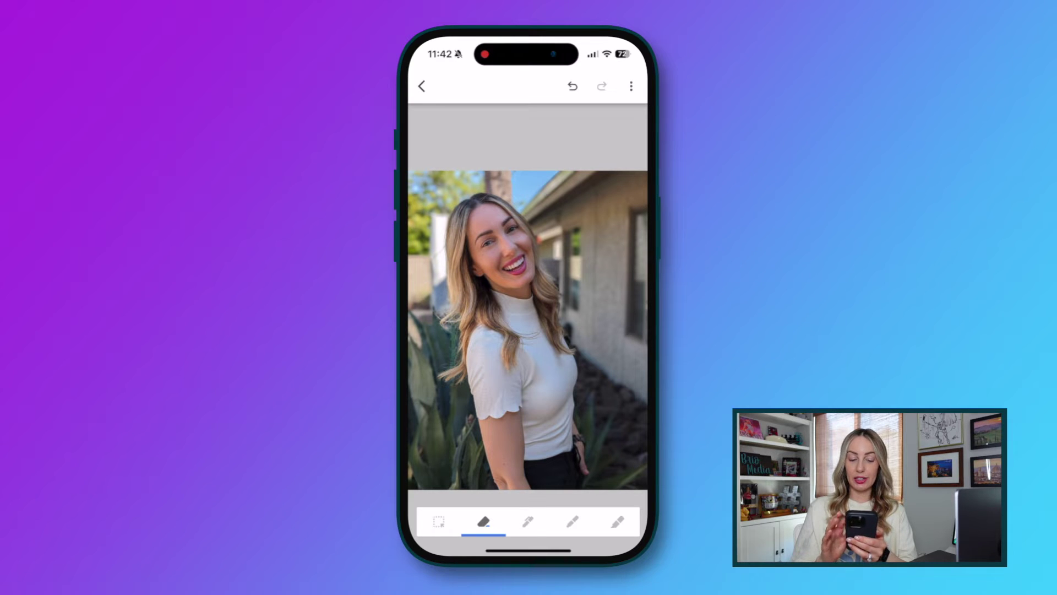
pyautogui.click(528, 521)
pyautogui.moveTo(458, 223); pyautogui.dragTo(456, 231)
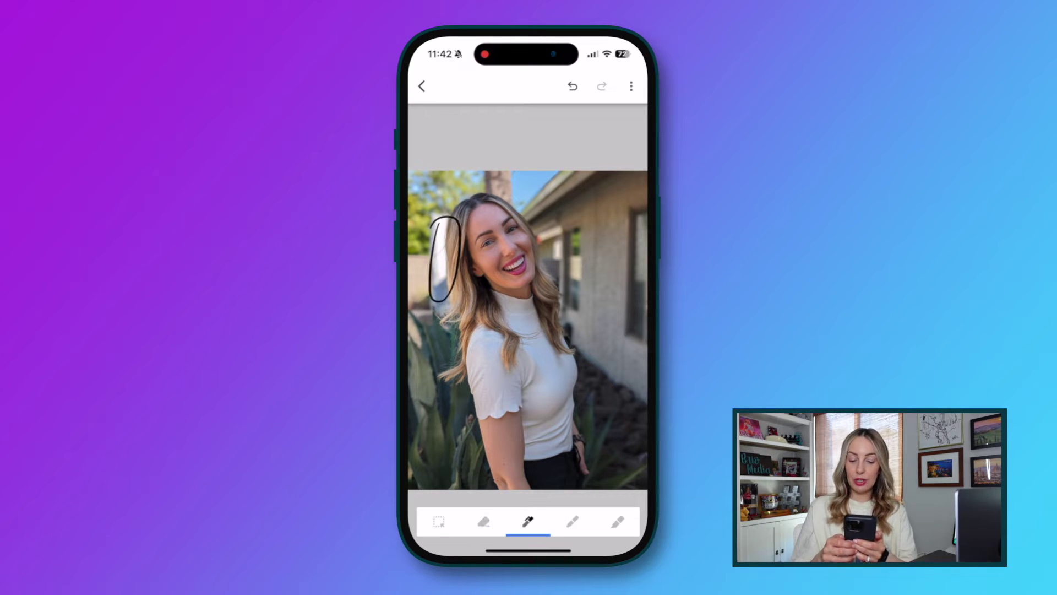
pyautogui.click(483, 521)
pyautogui.click(484, 521)
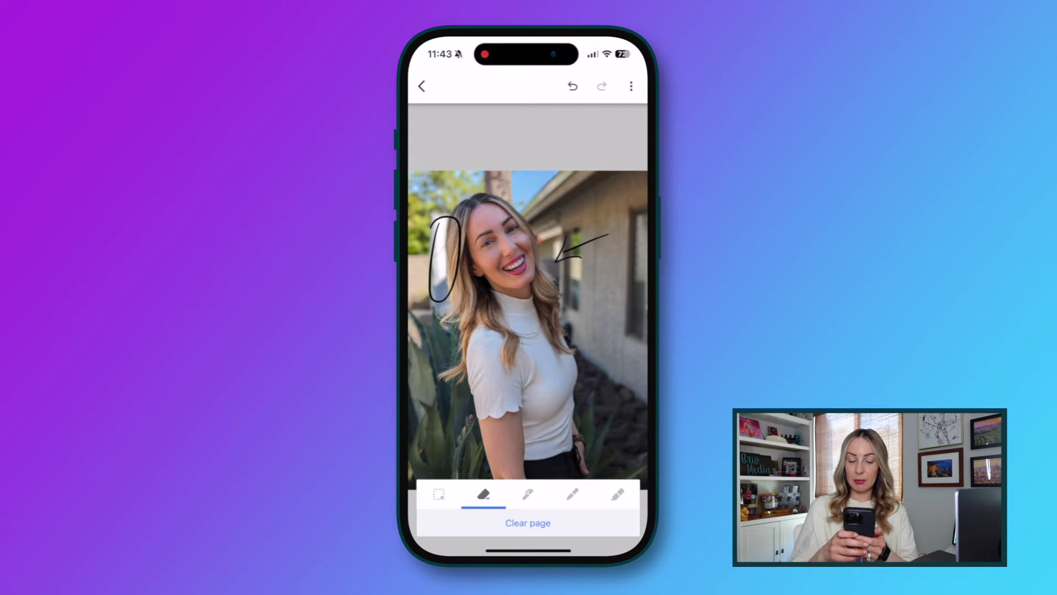
# Clear the page and draw a purple loop beside the woman's head.
pyautogui.click(517, 523)
pyautogui.click(528, 493)
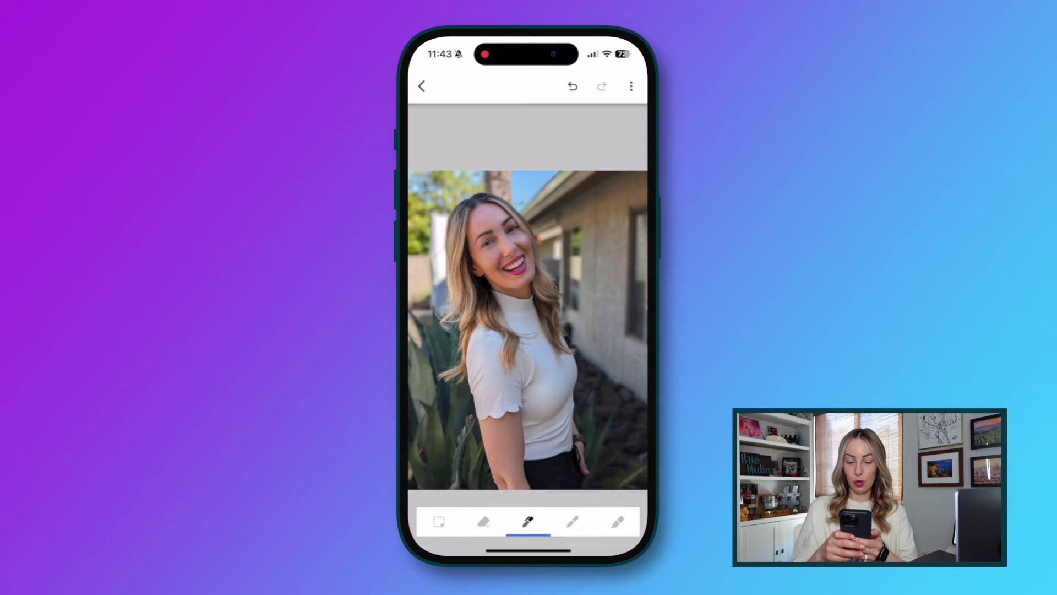
pyautogui.click(528, 522)
pyautogui.click(566, 494)
pyautogui.moveTo(443, 218); pyautogui.dragTo(455, 237)
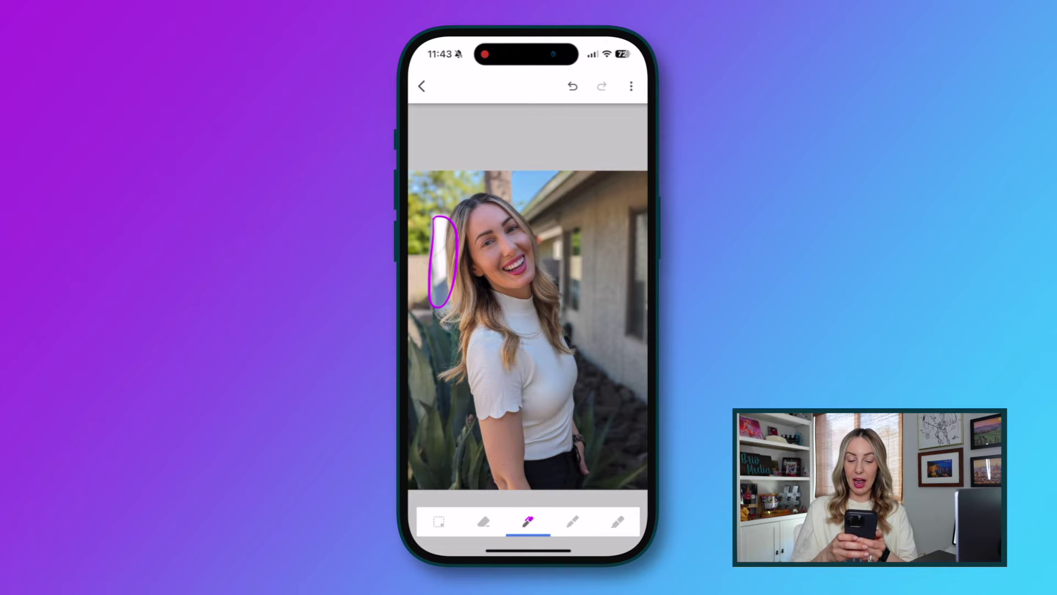
# Lasso-select the purple loop, shrink it, and deselect it.
pyautogui.click(439, 520)
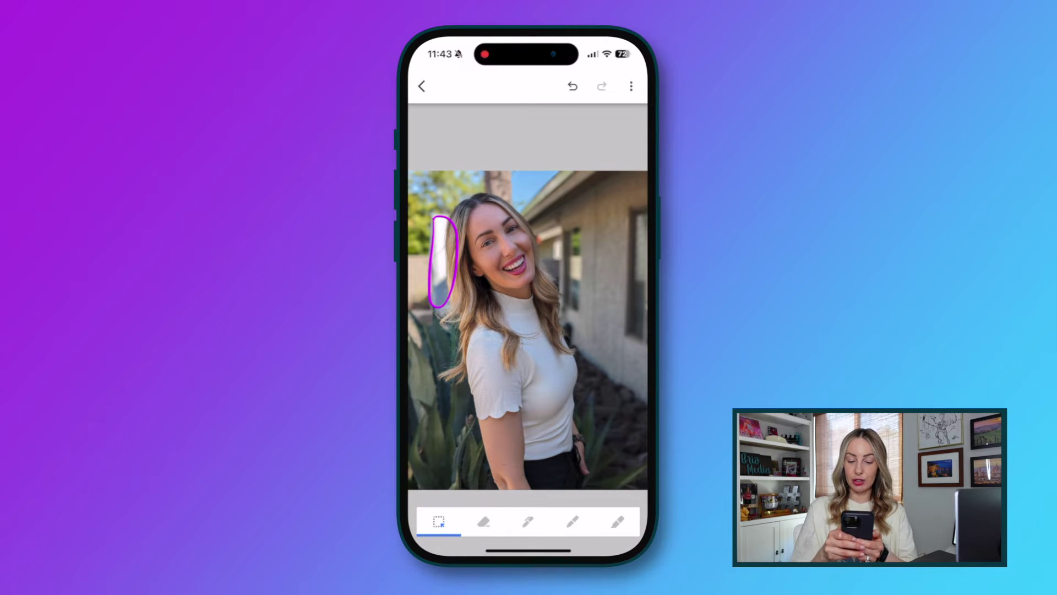
pyautogui.moveTo(418, 264); pyautogui.dragTo(465, 264)
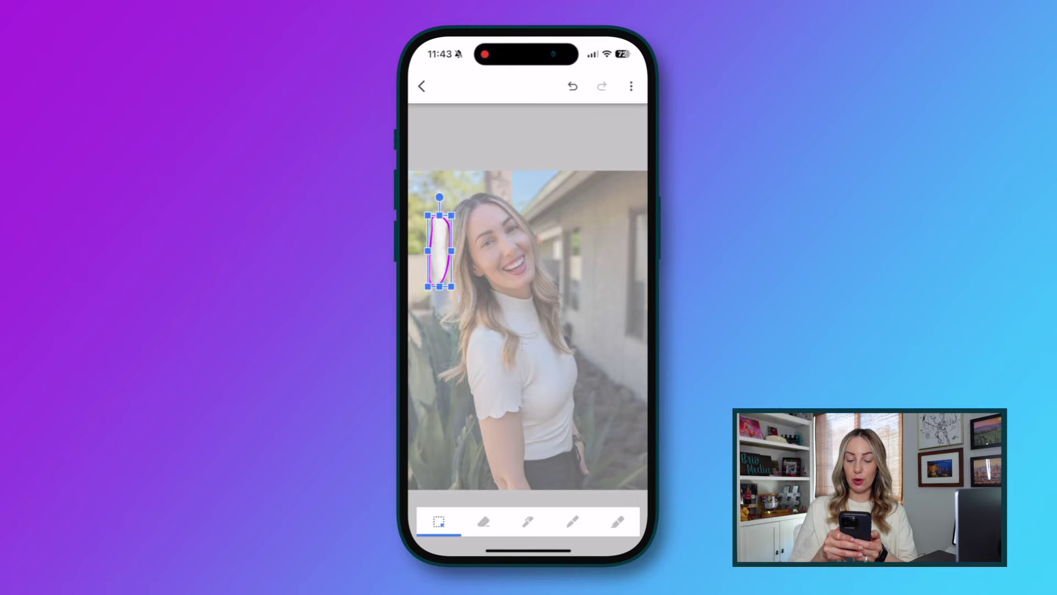
pyautogui.moveTo(428, 214); pyautogui.dragTo(449, 268)
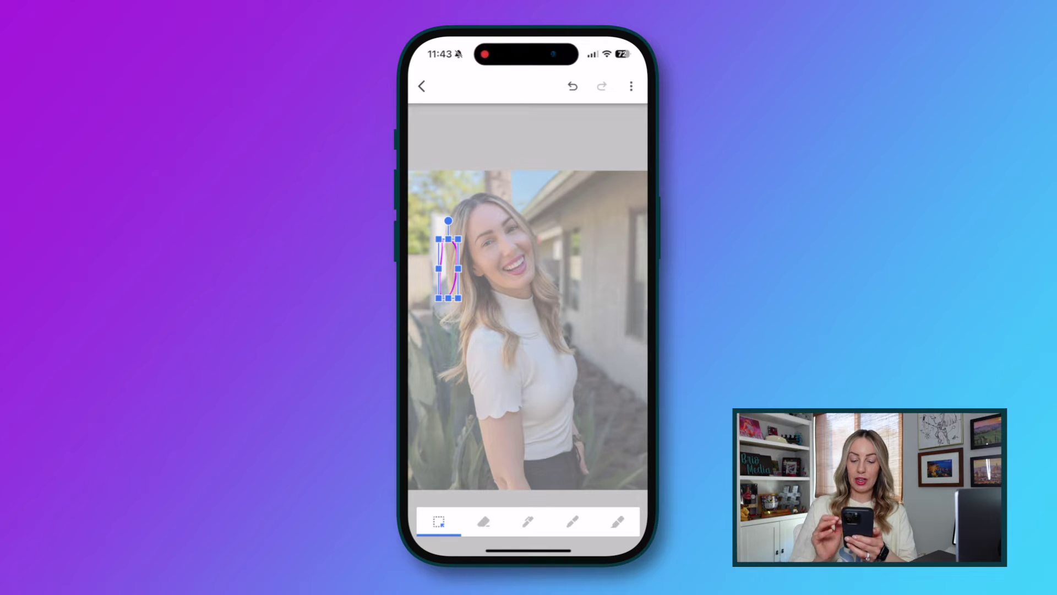
pyautogui.press('Escape')
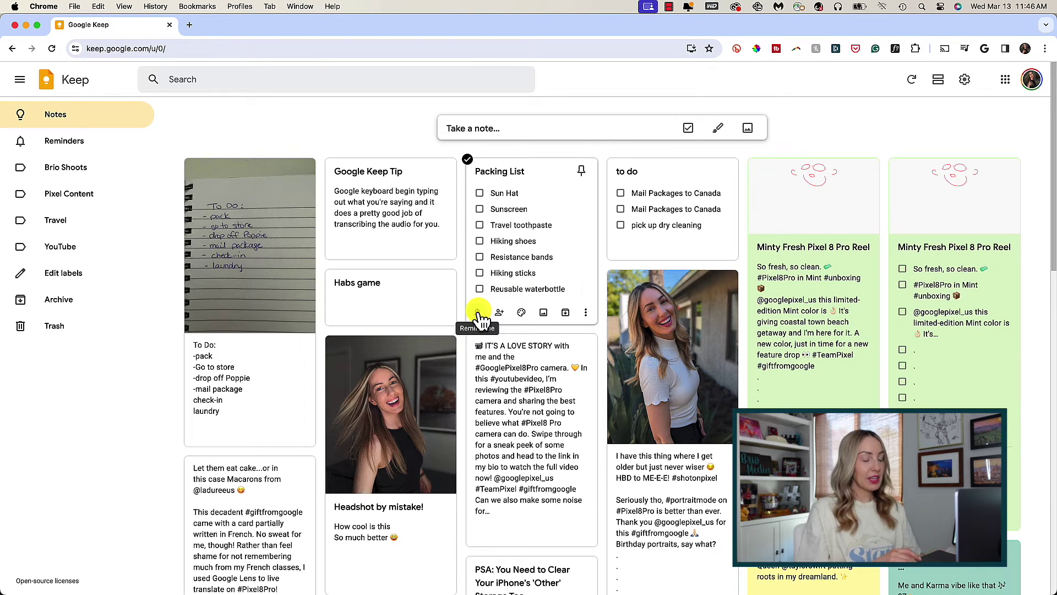
# Add a location reminder for REI in Phoenix to Packing List, then open the Google Keep Tip note.
pyautogui.click(478, 313)
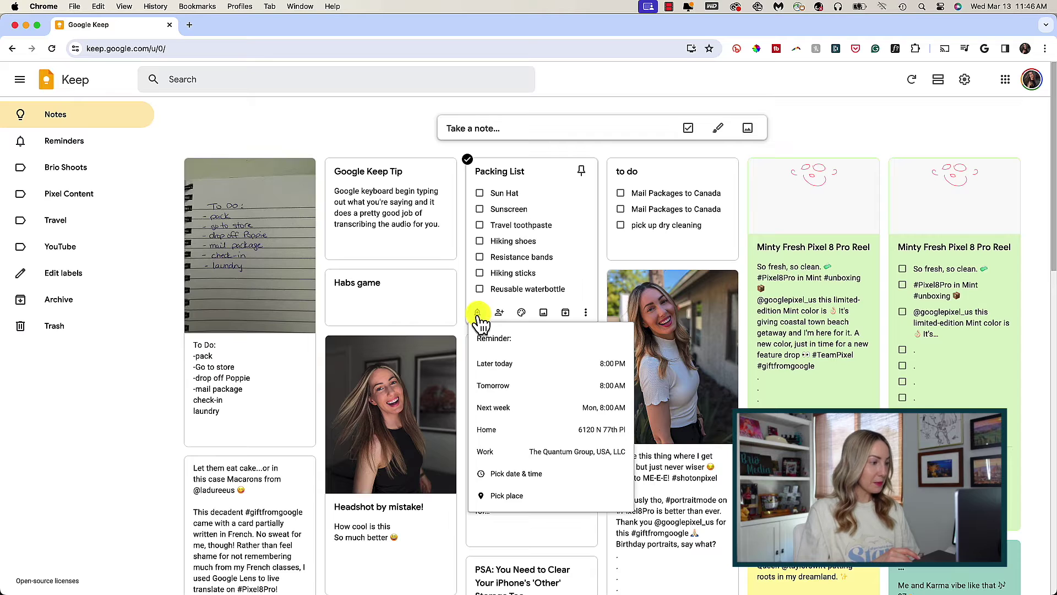
pyautogui.click(523, 497)
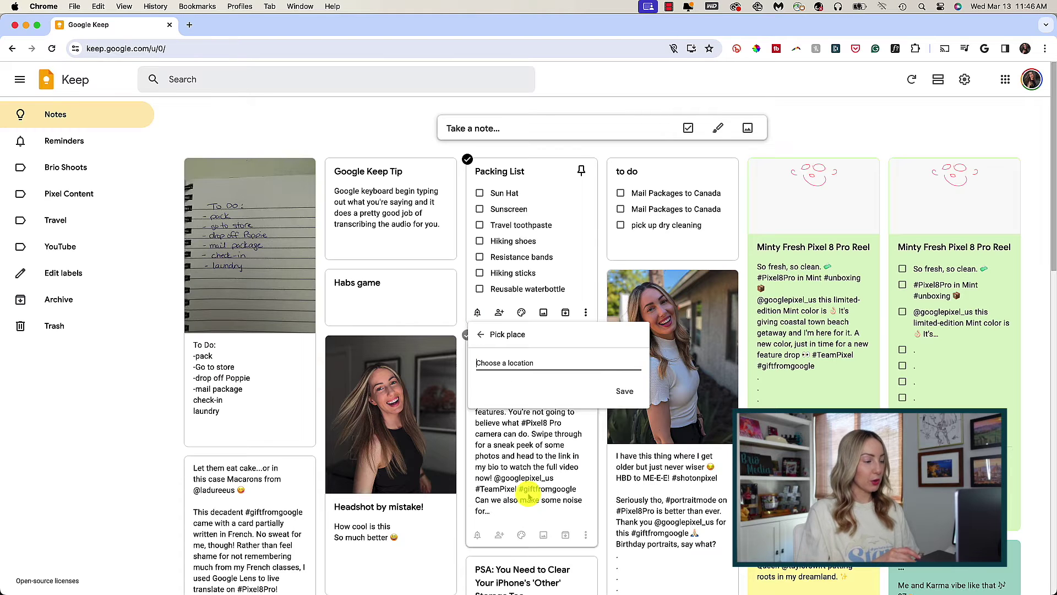
pyautogui.click(489, 363)
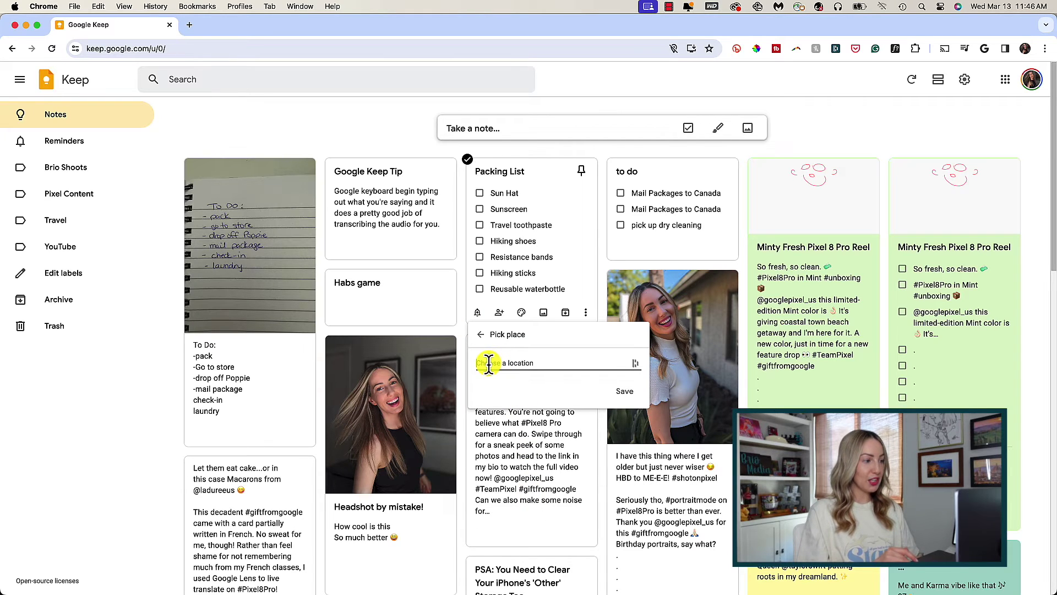
pyautogui.write('REI')
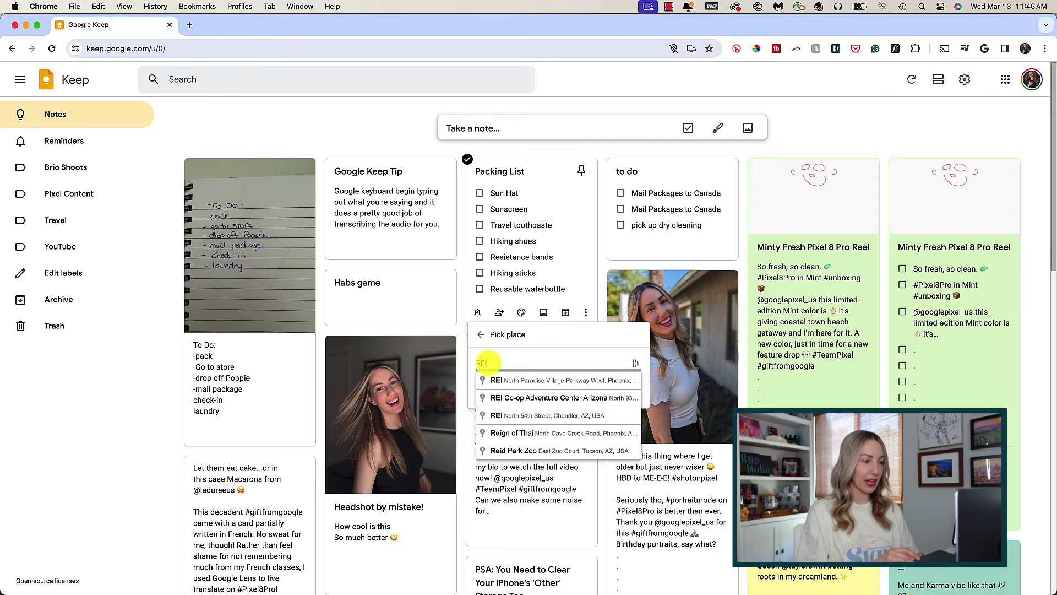
pyautogui.click(498, 378)
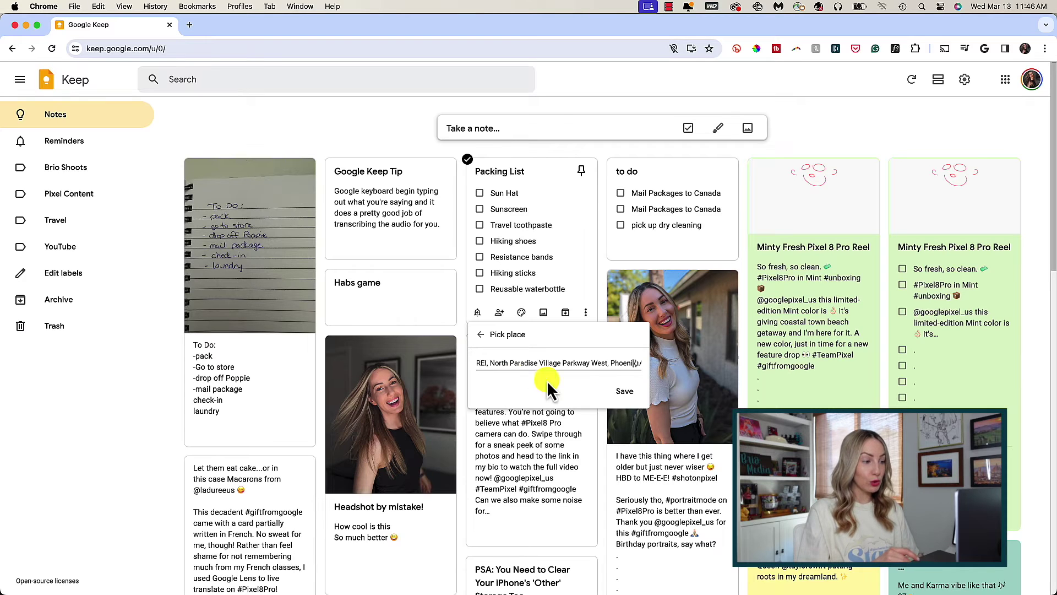
pyautogui.click(624, 392)
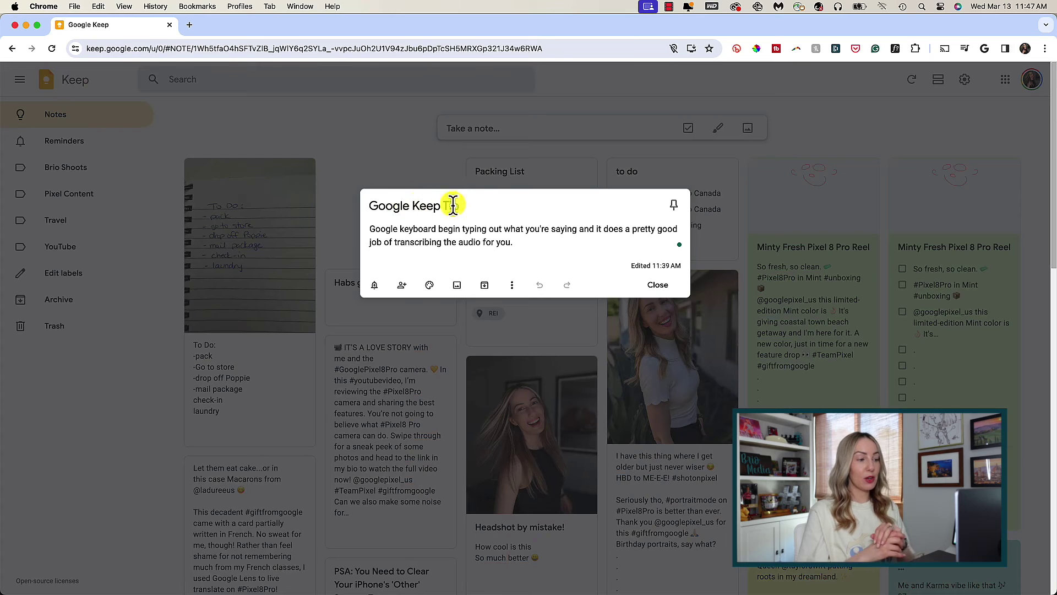
pyautogui.click(430, 285)
# After trying mint and coral, give the Google Keep Tip note the red firework background.
pyautogui.click(517, 308)
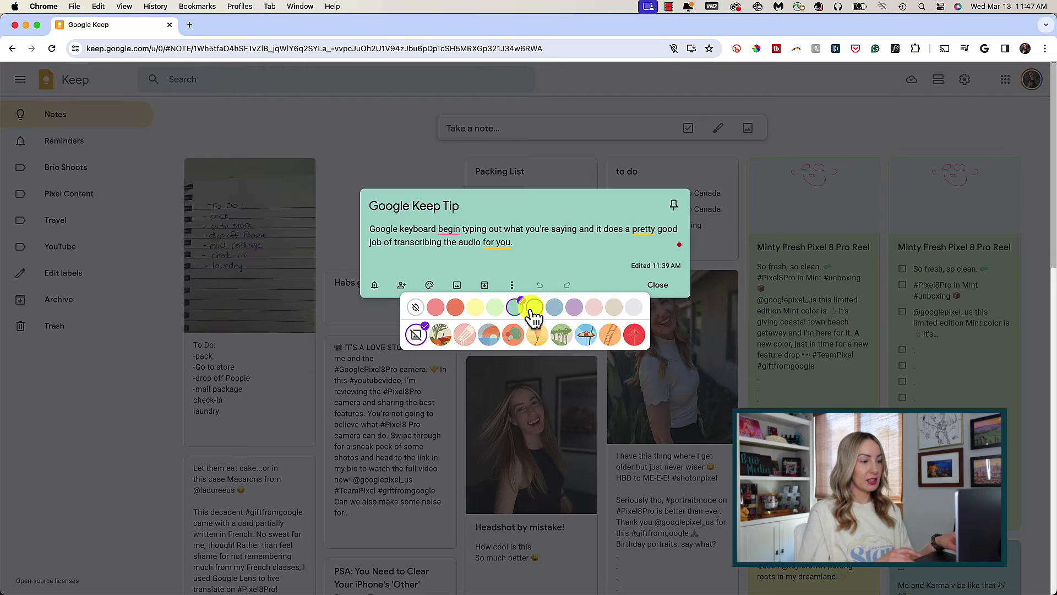
pyautogui.click(435, 315)
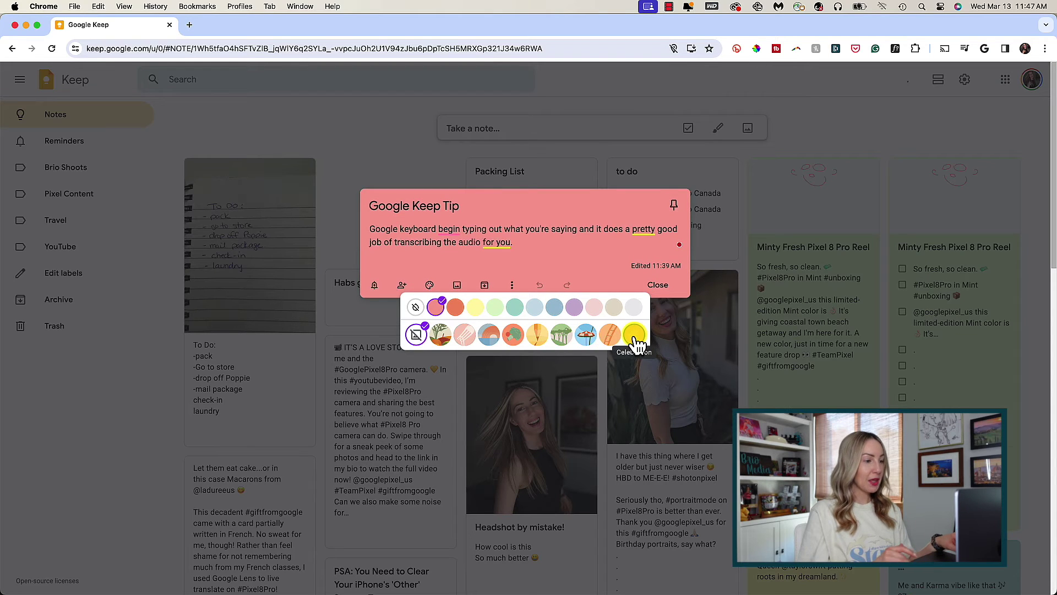
pyautogui.click(636, 341)
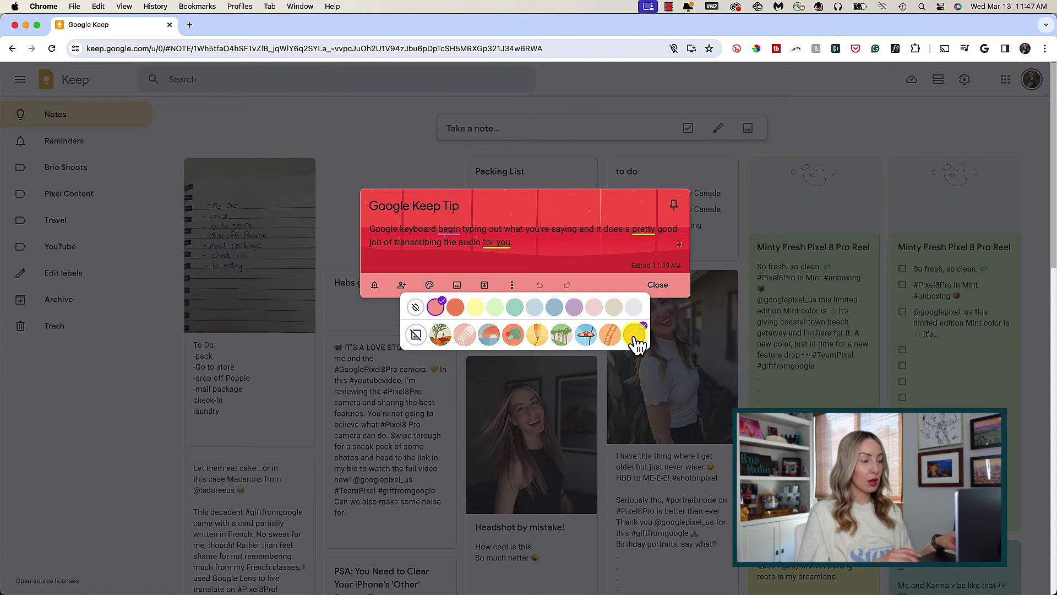
pyautogui.click(664, 285)
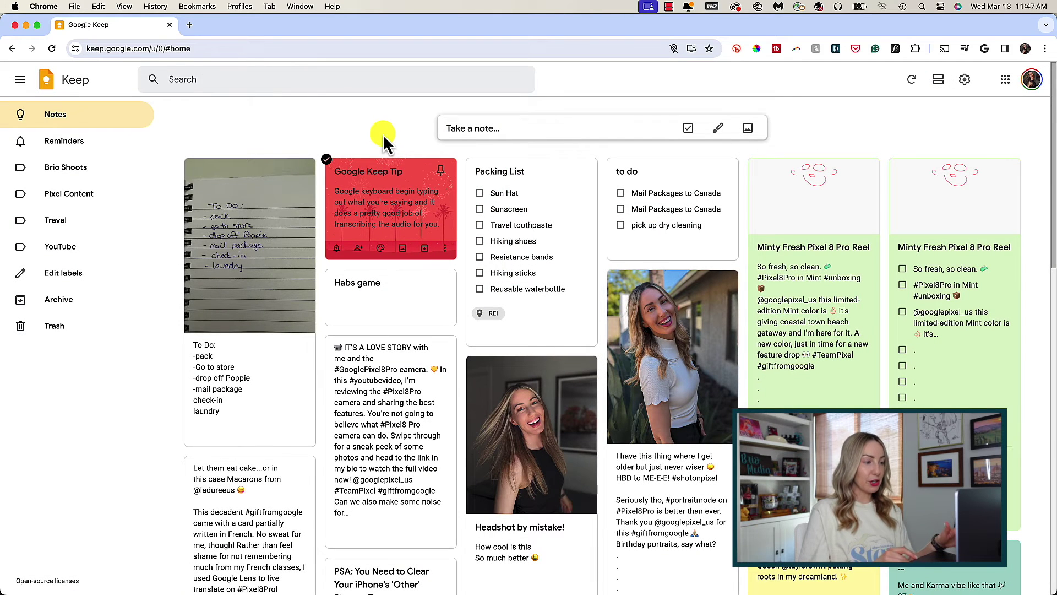
# Colour the to do note sage green.
pyautogui.moveTo(682, 175)
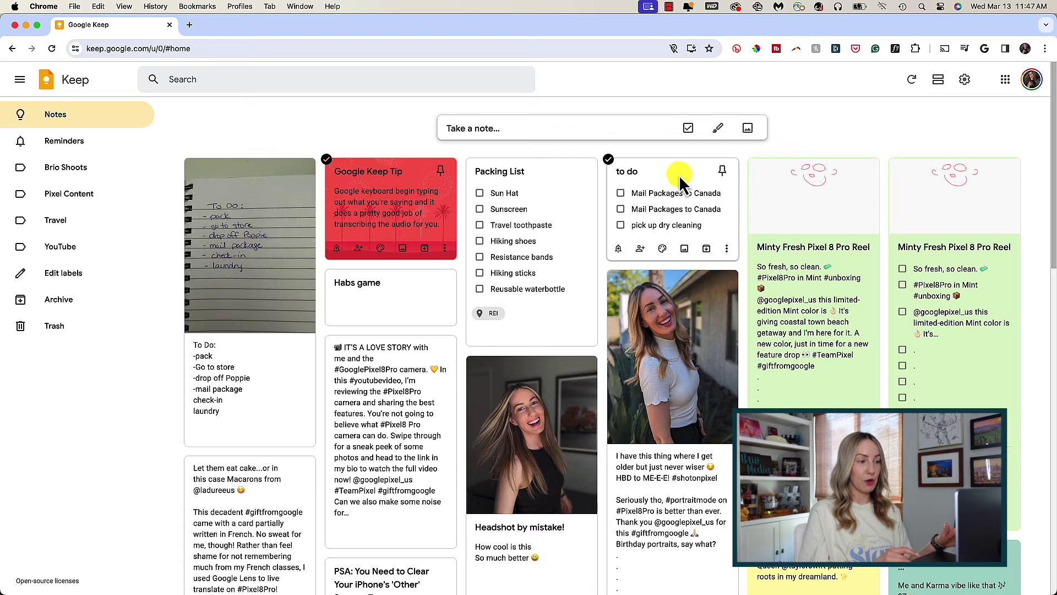
pyautogui.click(663, 249)
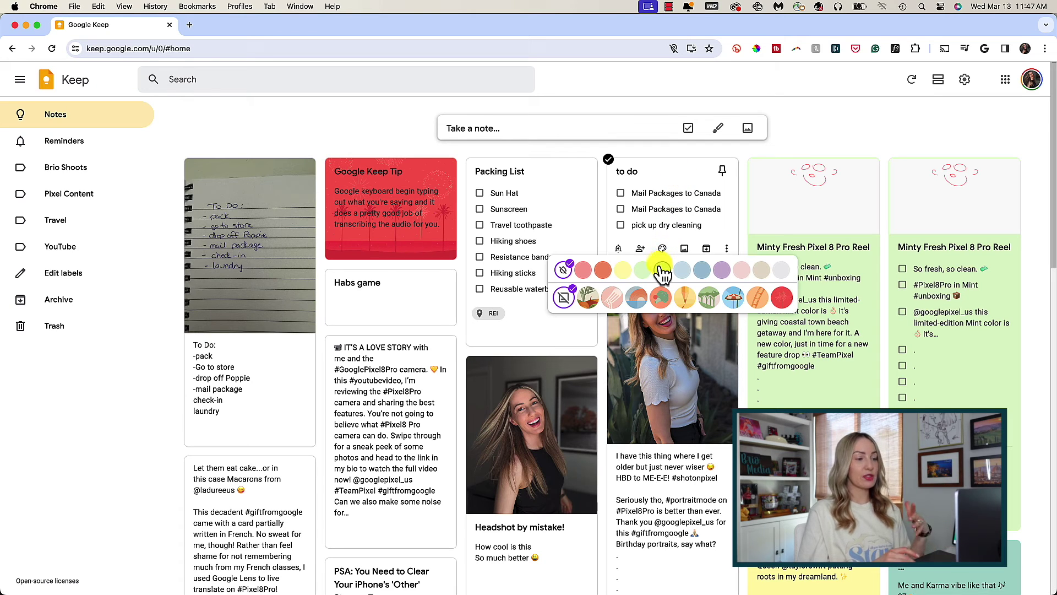
pyautogui.click(662, 270)
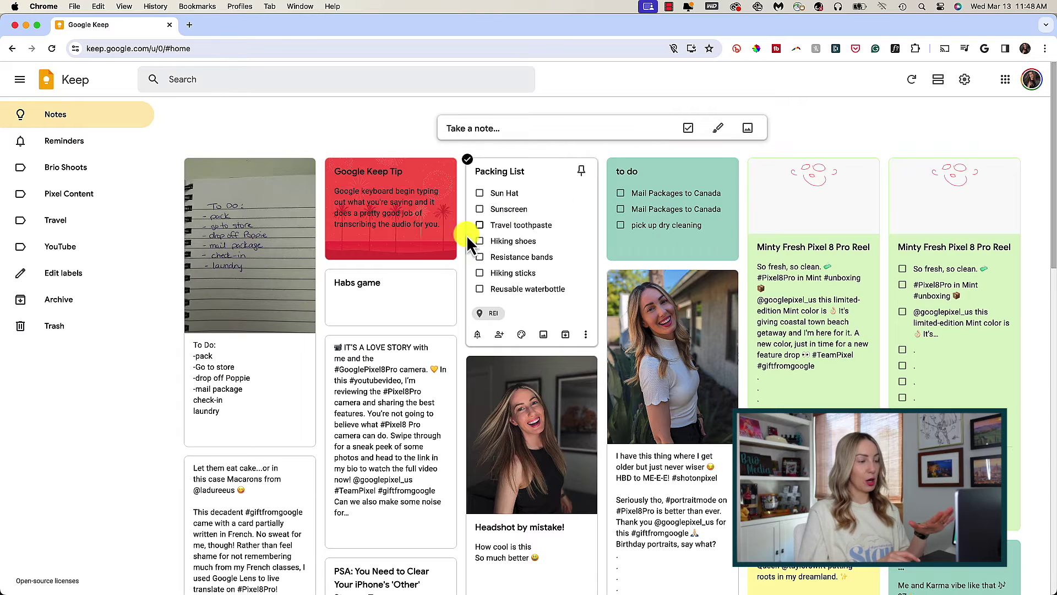
# Add the YouTube label to the Google Keep Tip card from its More menu.
pyautogui.click(445, 249)
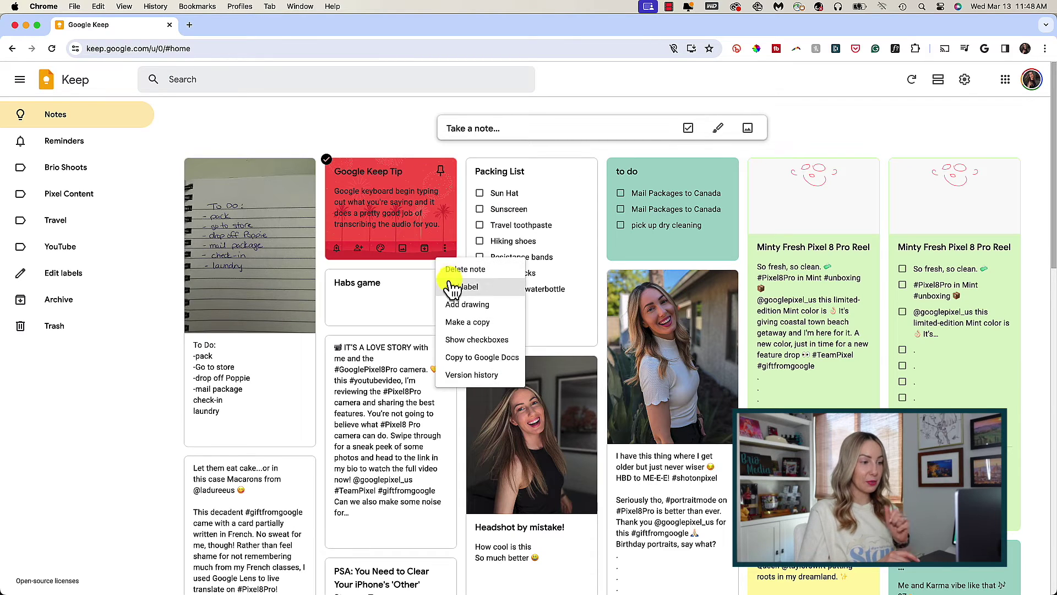
pyautogui.click(448, 285)
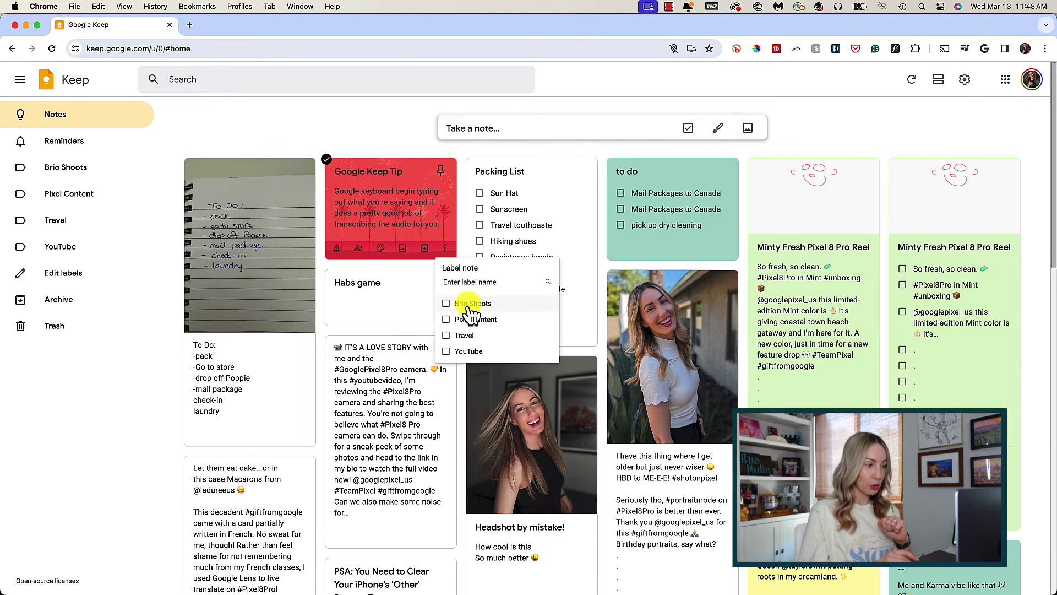
pyautogui.click(468, 352)
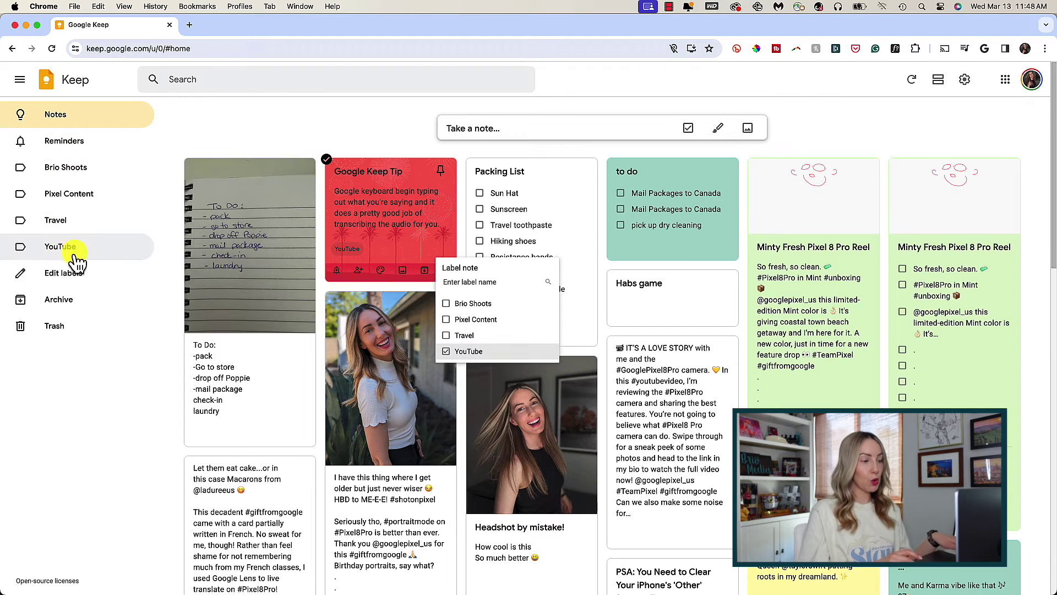
# Filter by the YouTube label, return to all notes, then open Edit labels.
pyautogui.click(102, 256)
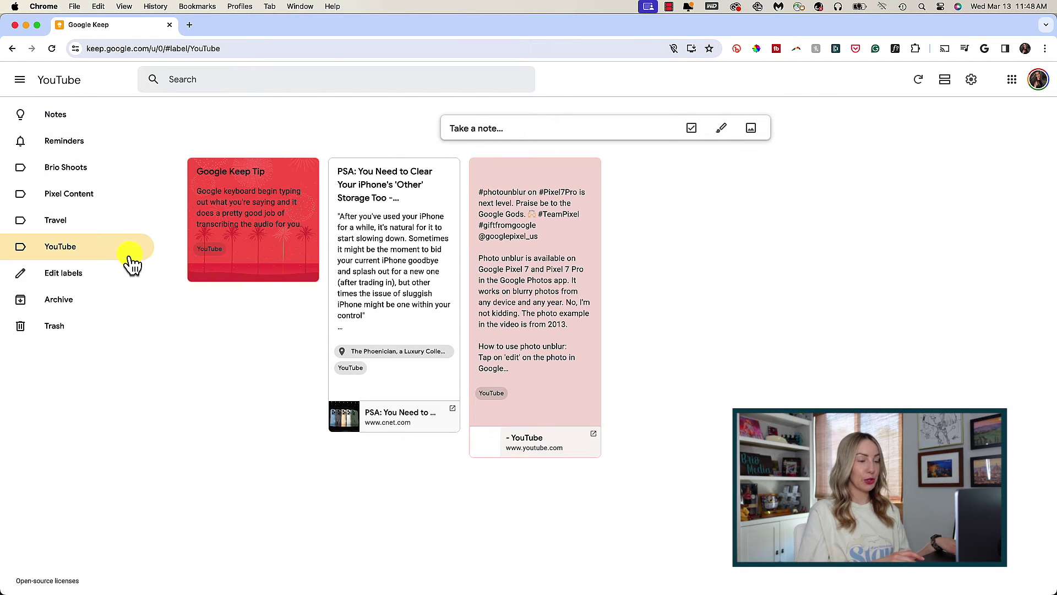
pyautogui.click(65, 119)
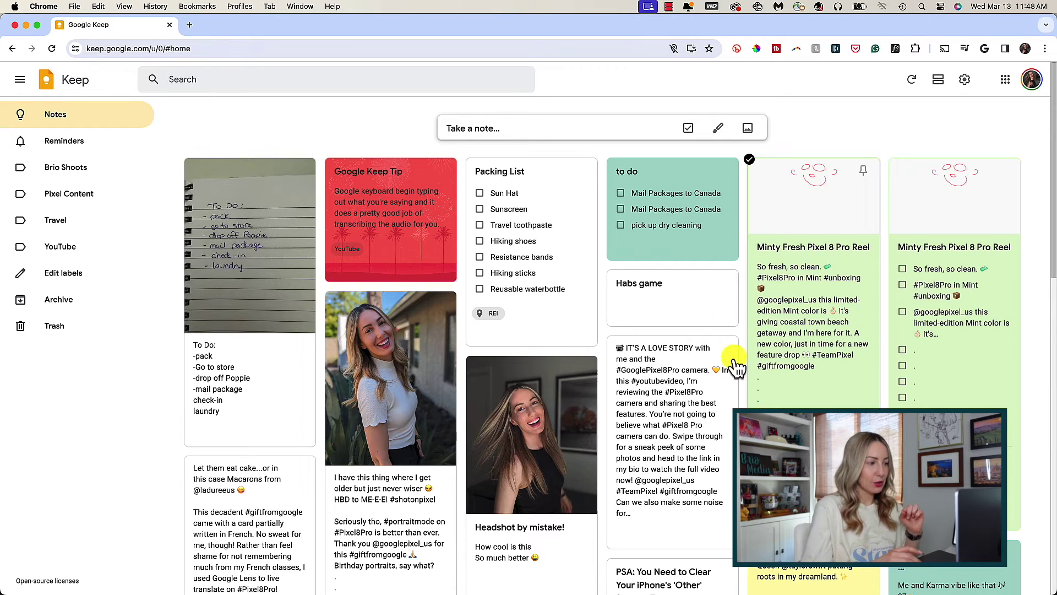
pyautogui.click(91, 281)
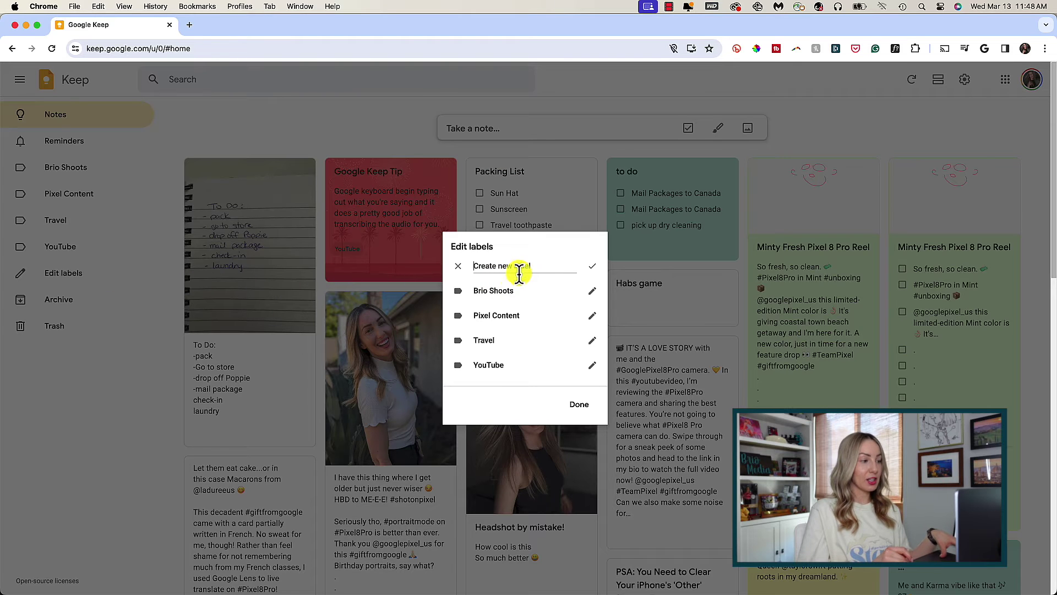
pyautogui.moveTo(501, 333)
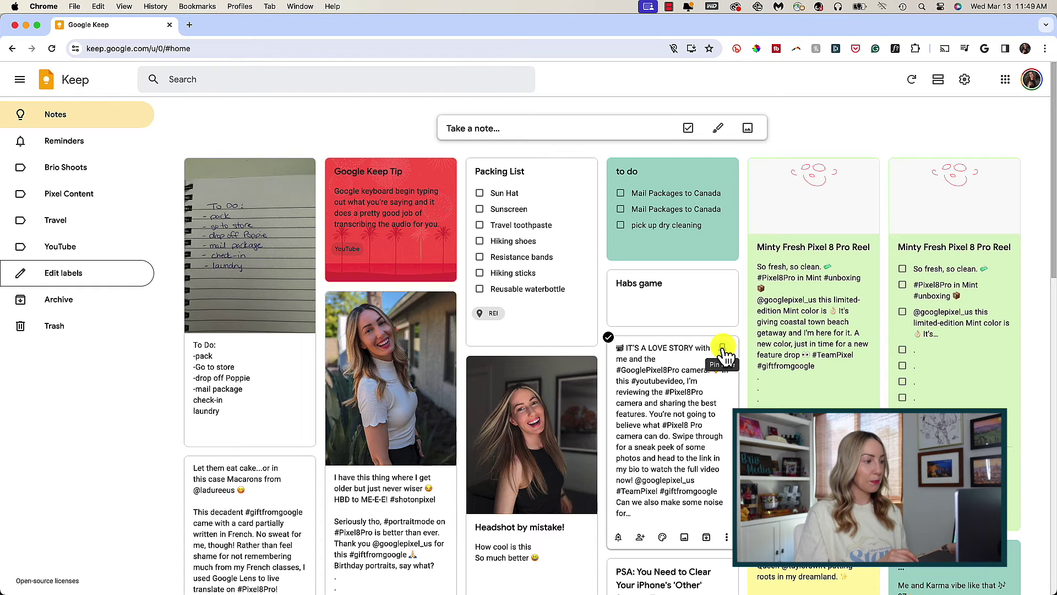
# Pin the IT'S A LOVE STORY note from the grid, then pin the Google Keep Tip note from its editor.
pyautogui.click(722, 347)
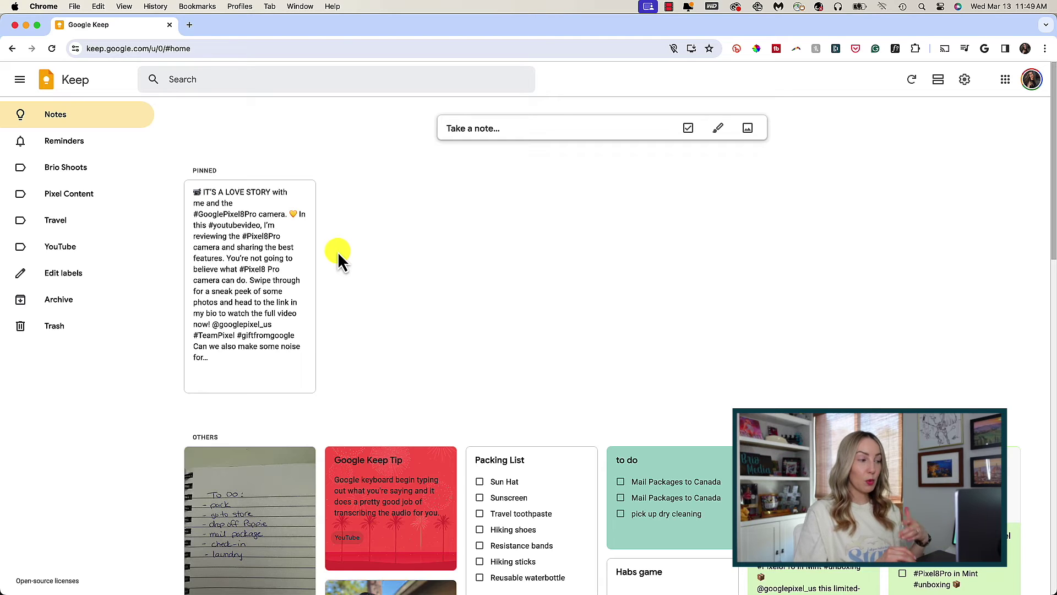
pyautogui.click(417, 470)
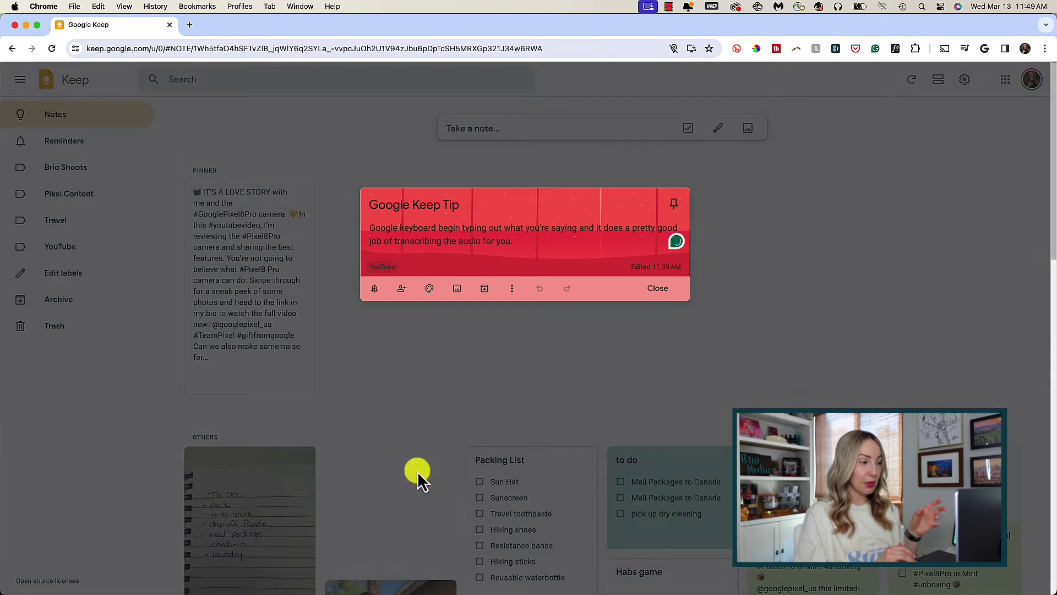
pyautogui.click(674, 212)
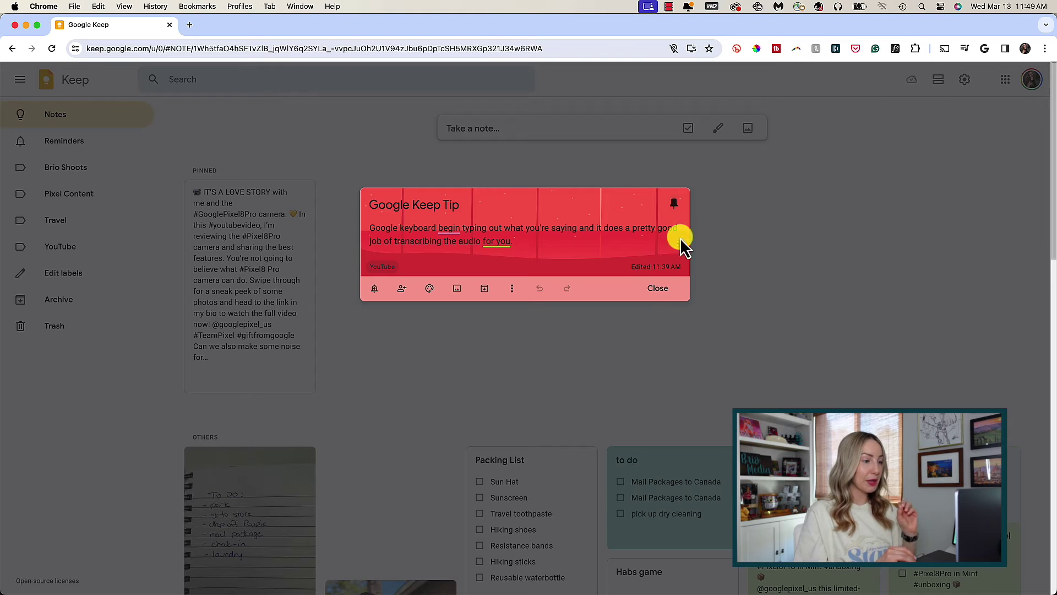
pyautogui.click(655, 287)
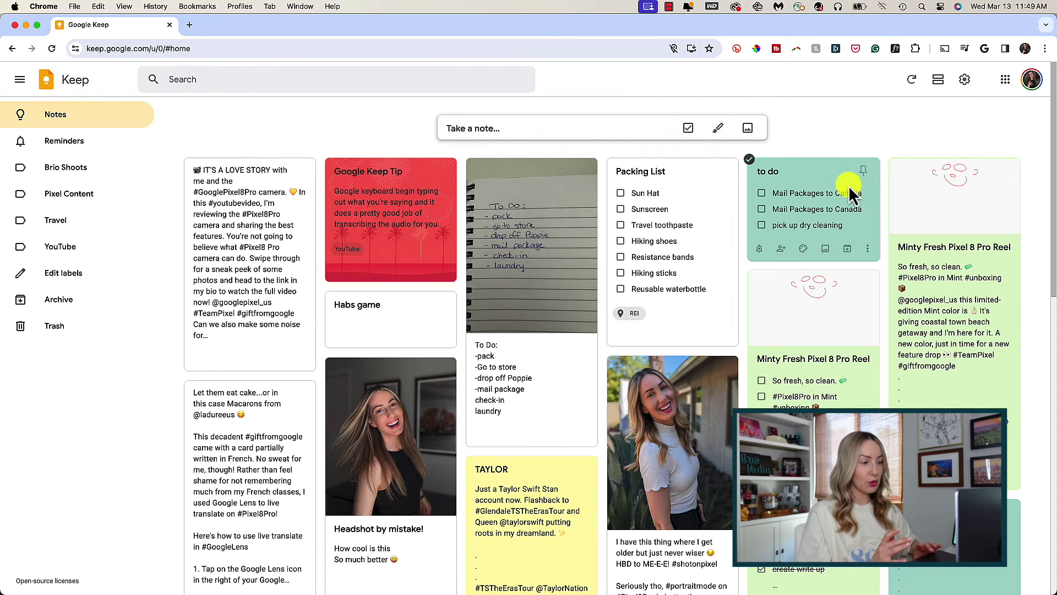
# Drag the to do note, then the Packing List note, into the leftmost columns of the grid.
pyautogui.moveTo(845, 189); pyautogui.dragTo(267, 208)
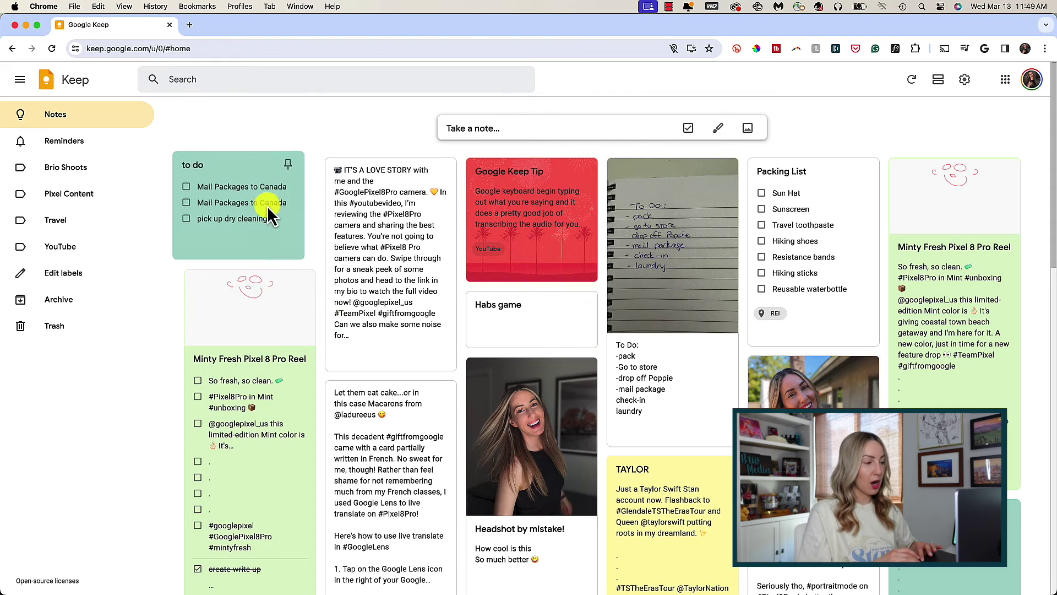
pyautogui.moveTo(838, 207); pyautogui.dragTo(386, 208)
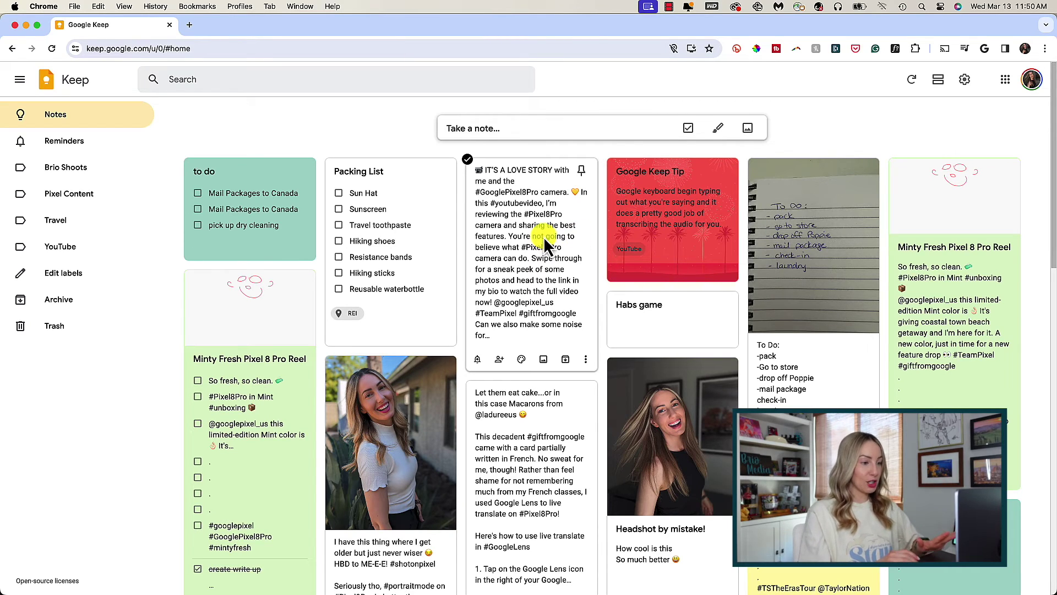
# Cancel sharing on the love-story note and scroll down to the Google Interview note.
pyautogui.click(499, 361)
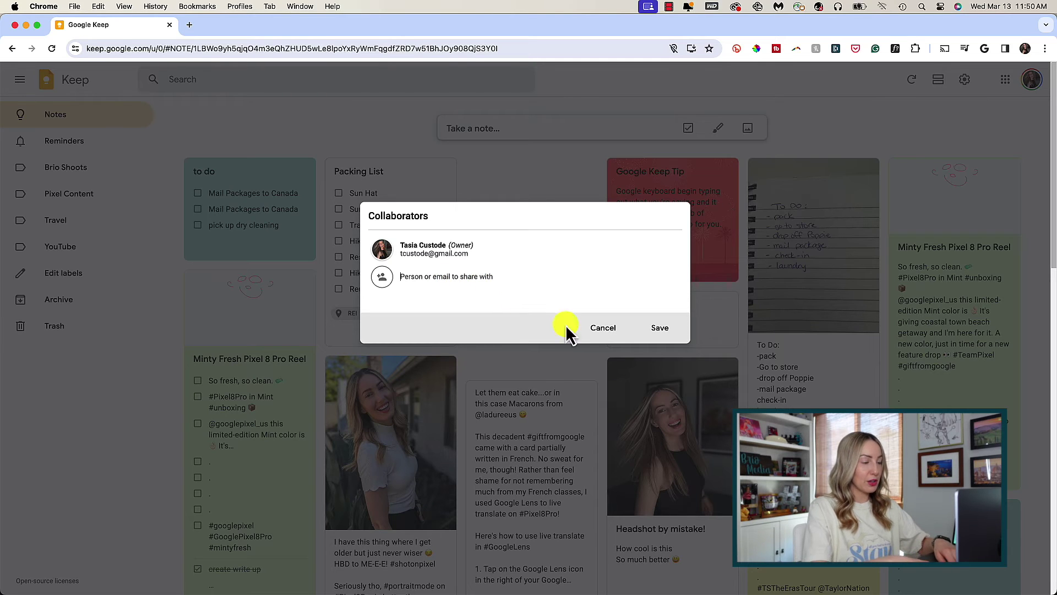
pyautogui.click(602, 331)
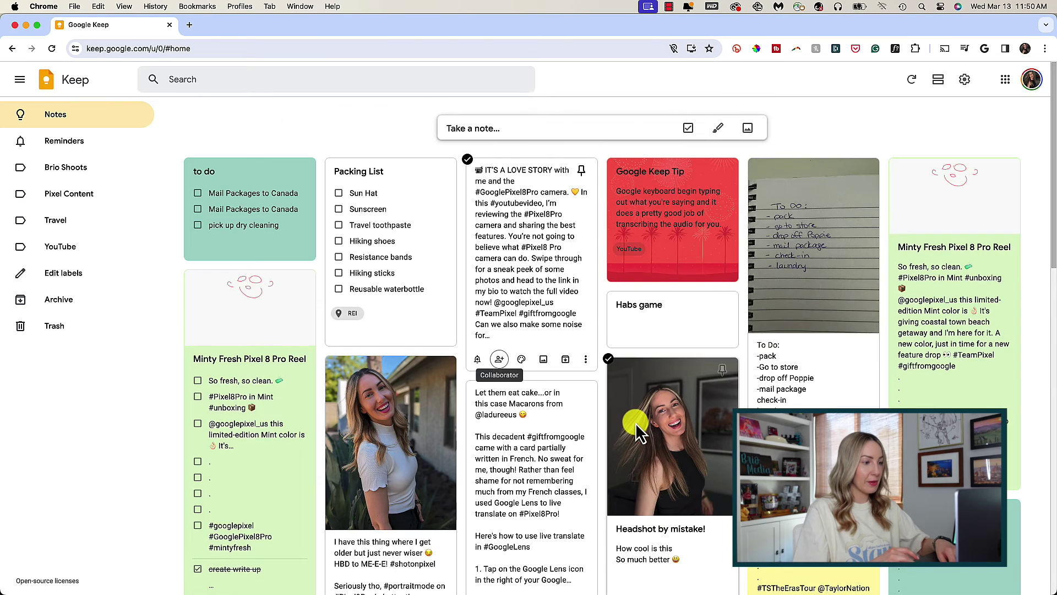
pyautogui.scroll(-8, 635, 423)
pyautogui.scroll(-4, 636, 423)
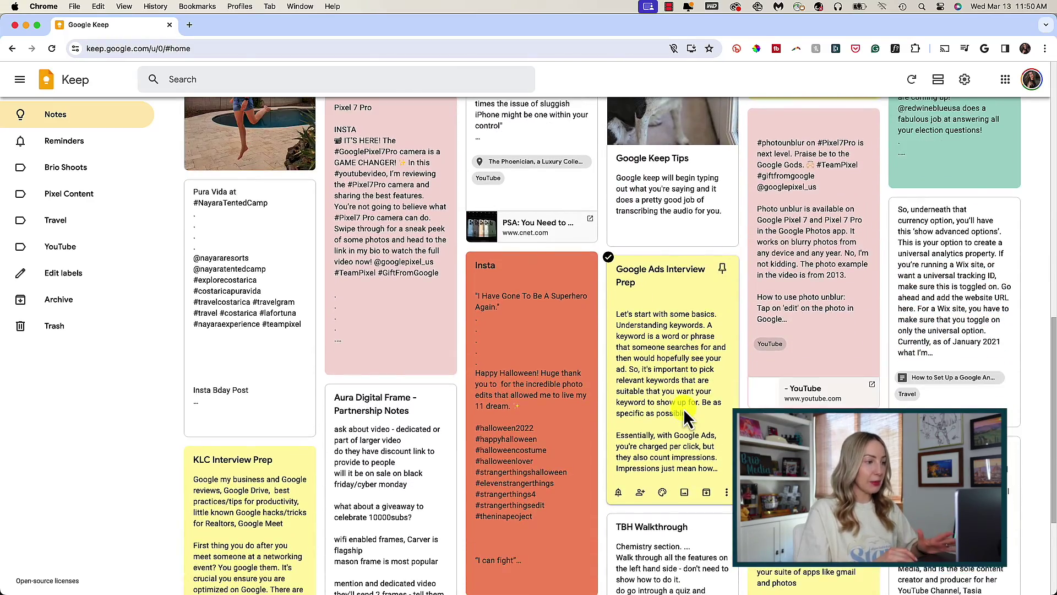
pyautogui.scroll(-1, 683, 408)
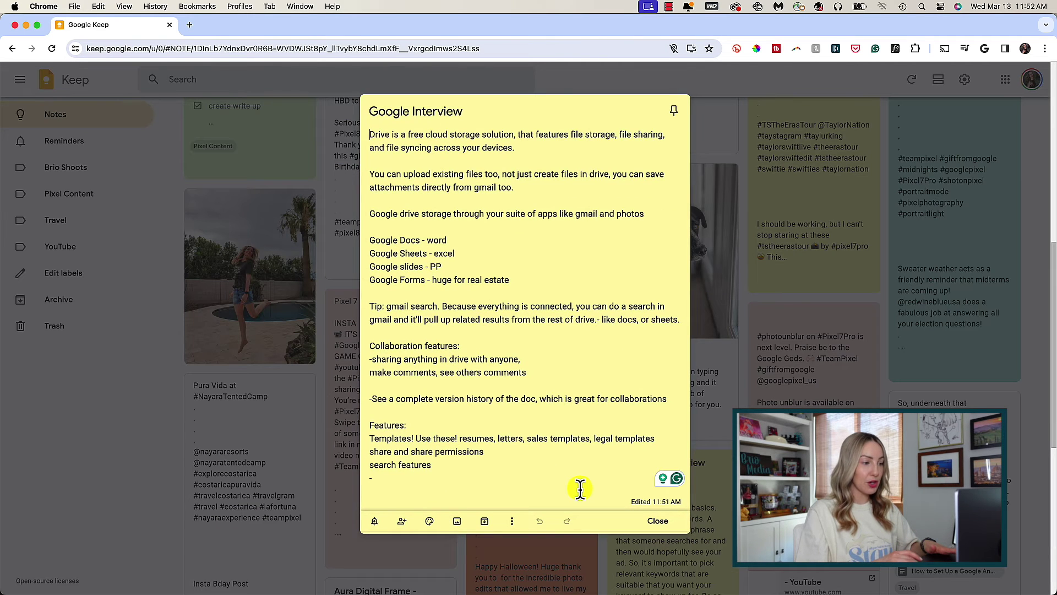
# Add the collaborator's pasted e-mail address to the Google Interview note and save.
pyautogui.click(402, 520)
pyautogui.click(409, 172)
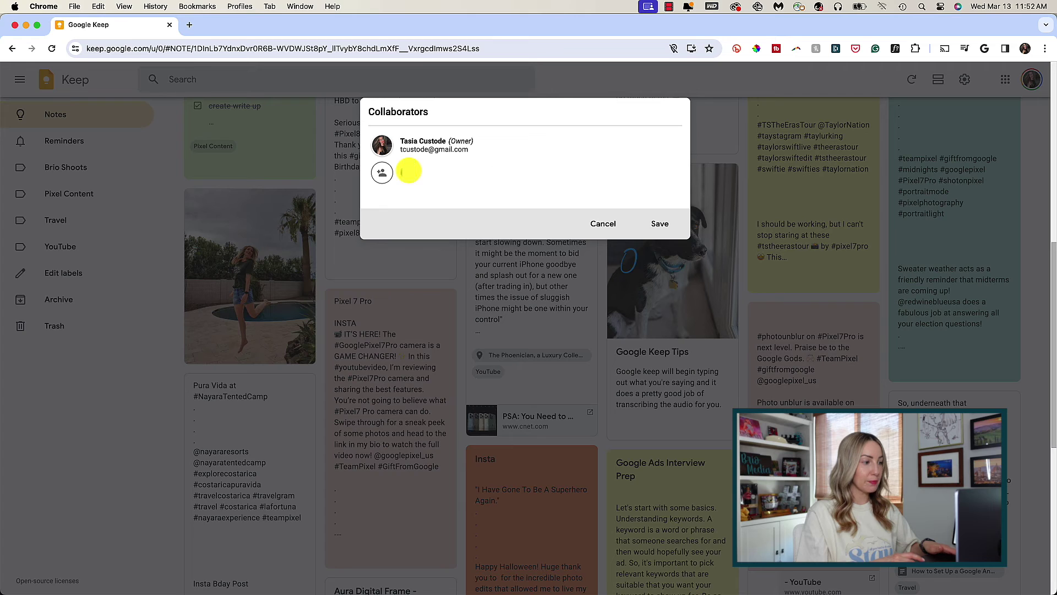
pyautogui.press('super+v')
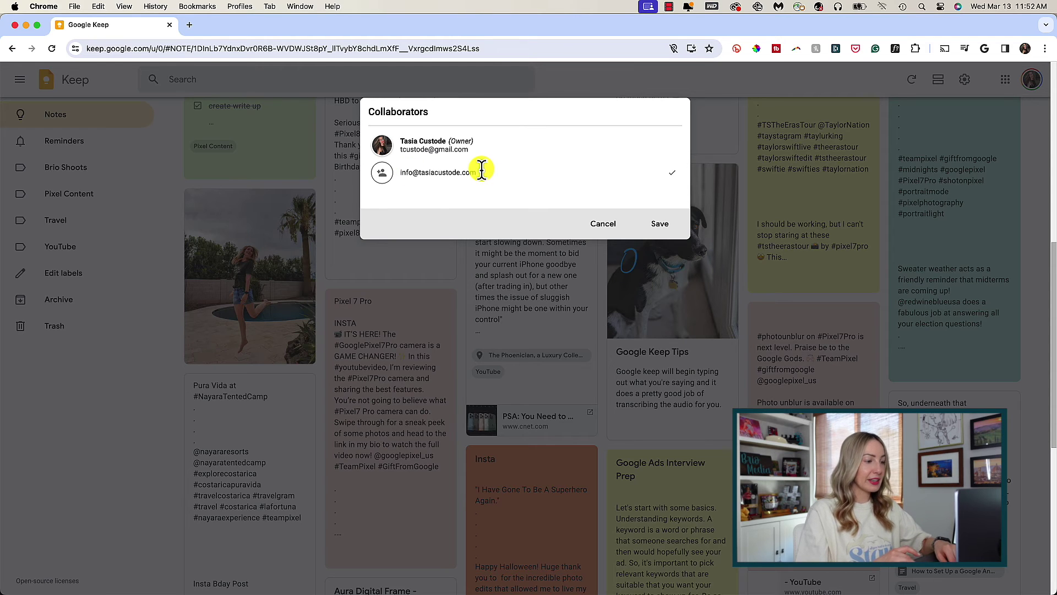
pyautogui.click(660, 224)
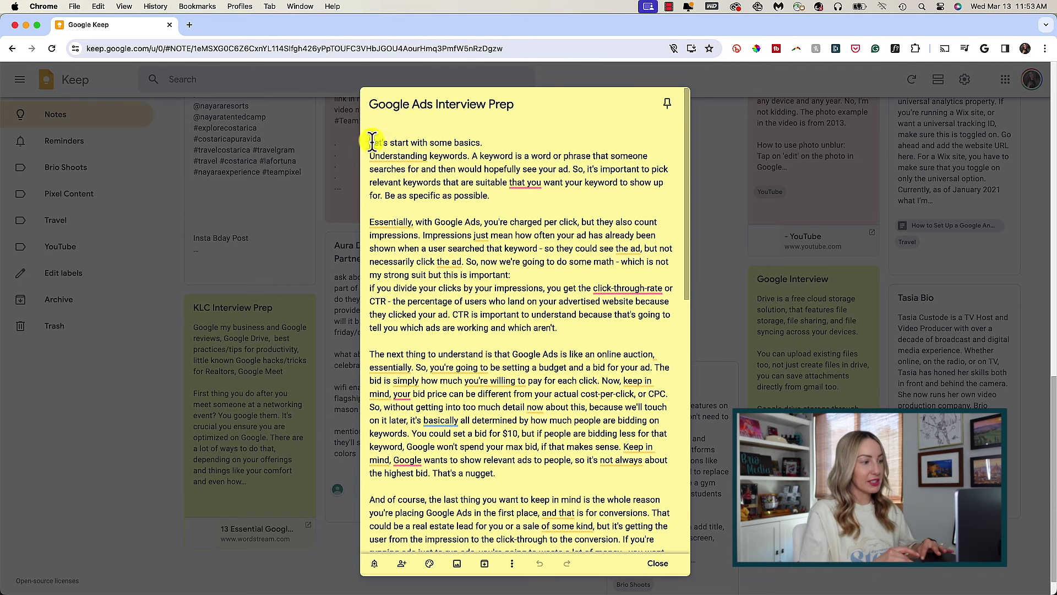
# Copy the Google Ads Interview Prep note to Google Docs and open the new document.
pyautogui.moveTo(369, 143); pyautogui.dragTo(472, 275)
pyautogui.click(563, 205)
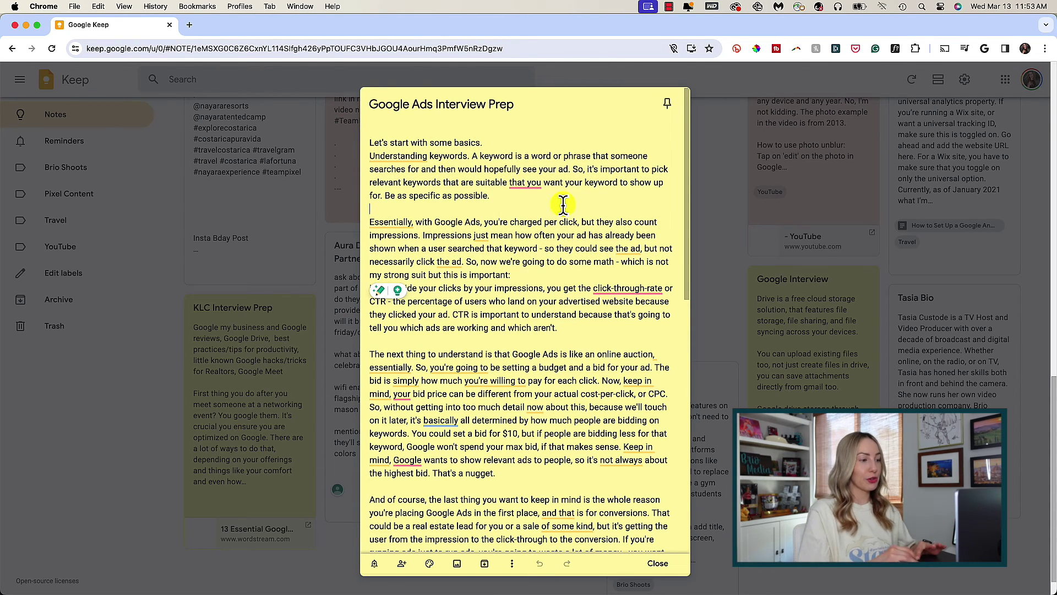
pyautogui.click(513, 563)
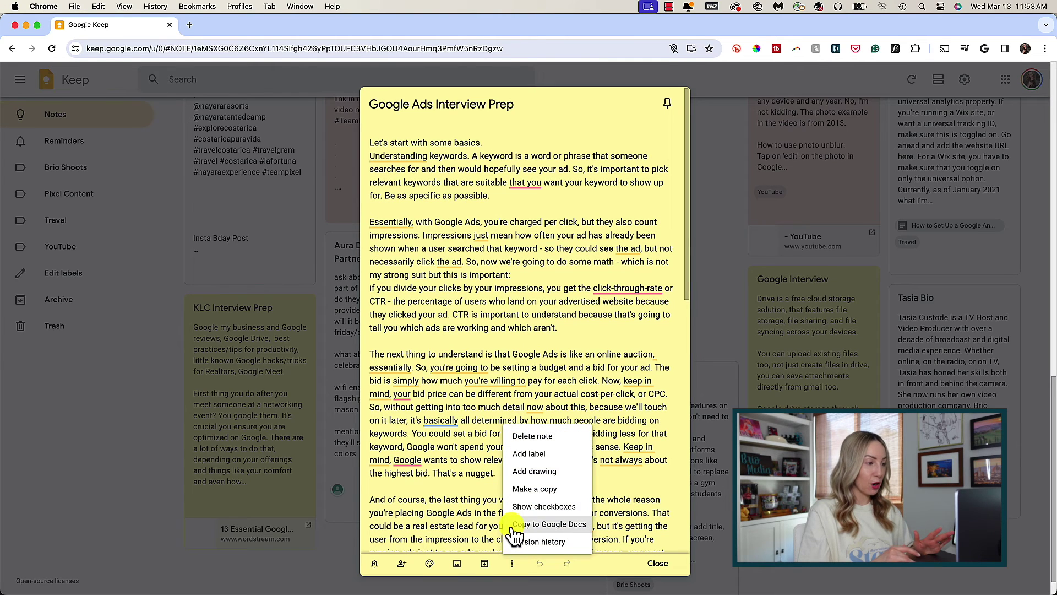
pyautogui.click(545, 530)
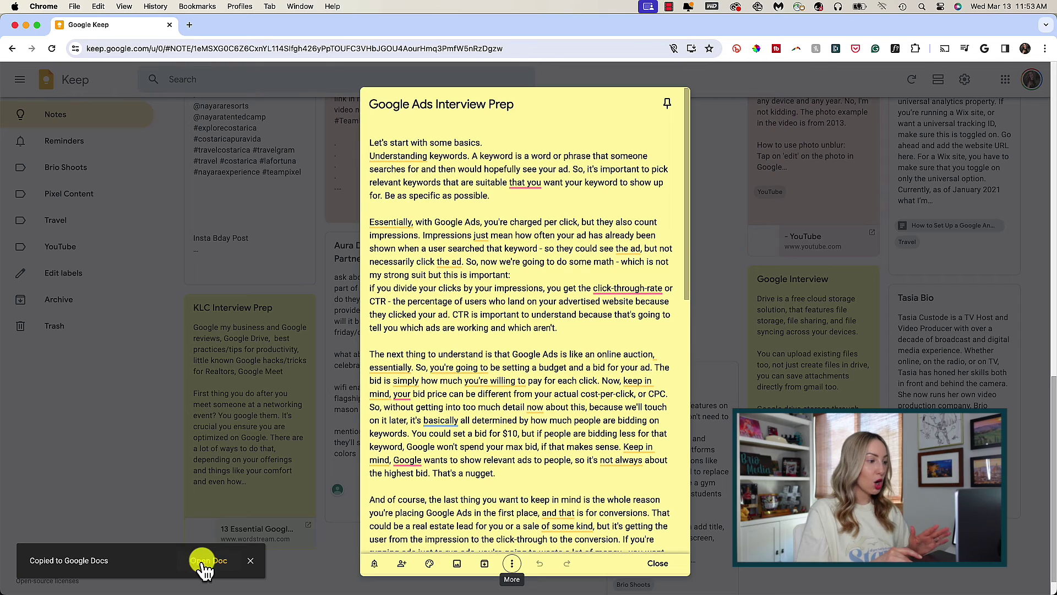
pyautogui.click(216, 561)
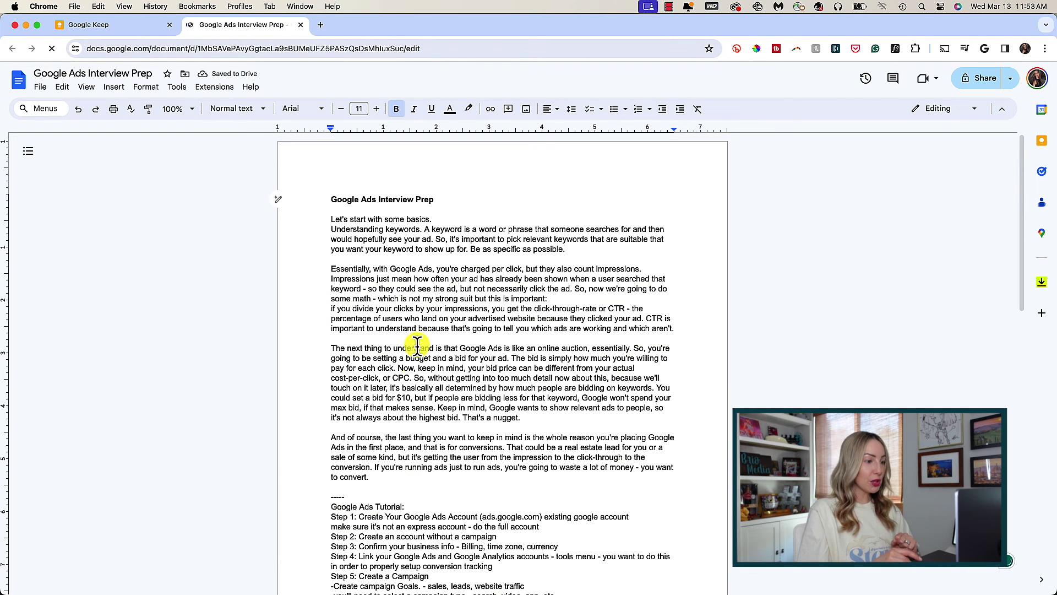
# Add an empty line after the document's last paragraph and open the Google Keep side panel.
pyautogui.scroll(-5, 359, 404)
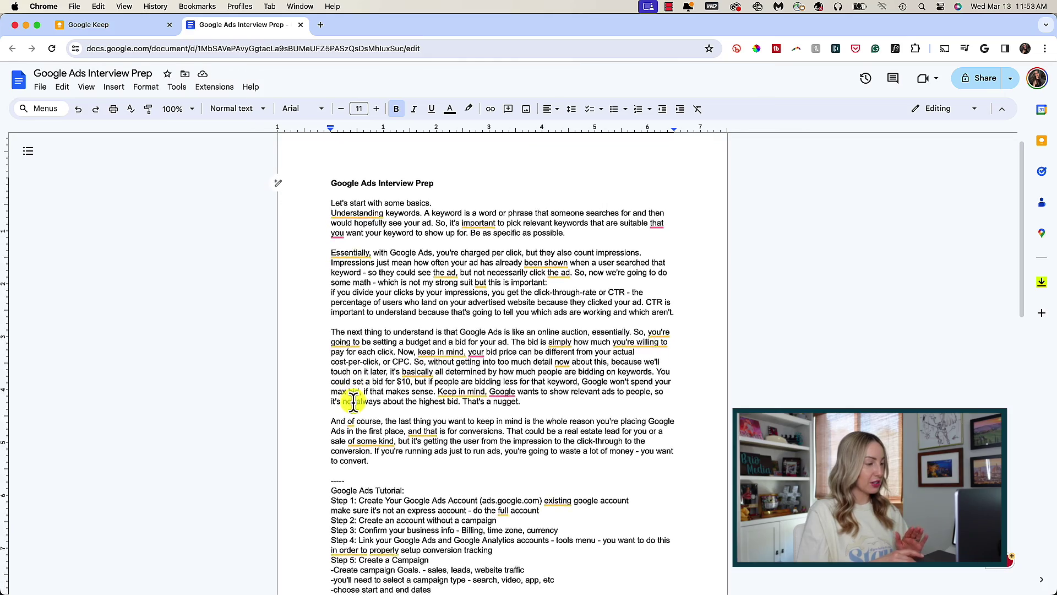
pyautogui.scroll(-18, 355, 403)
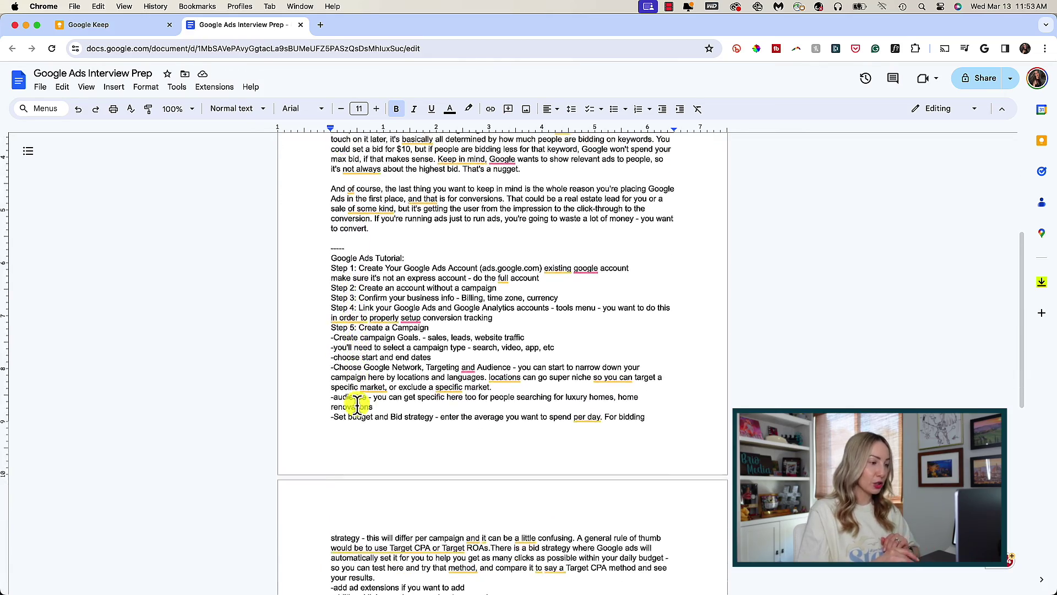
pyautogui.scroll(-4, 358, 405)
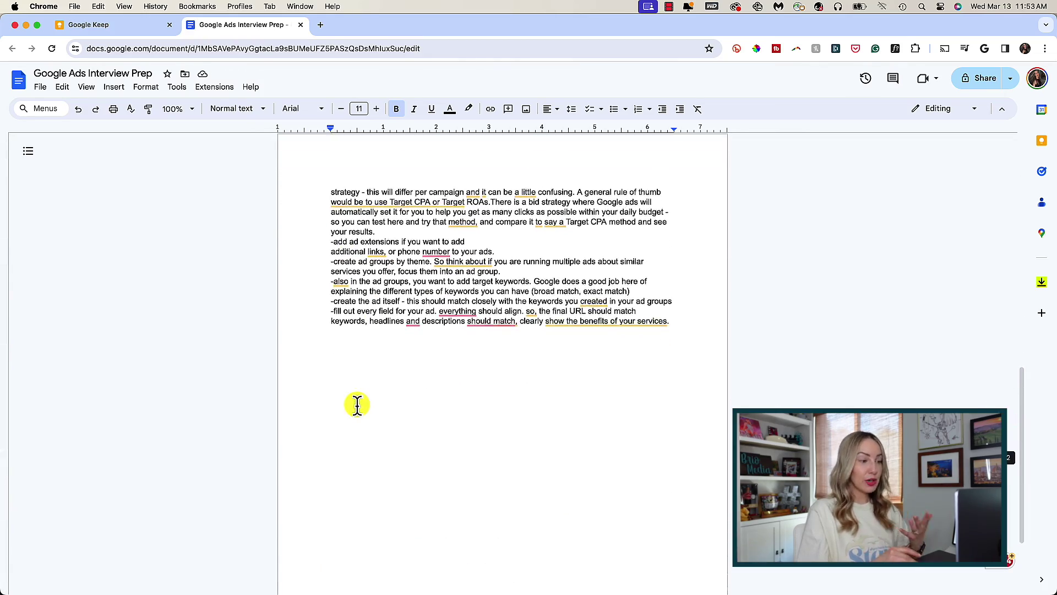
pyautogui.click(355, 354)
pyautogui.press('Return')
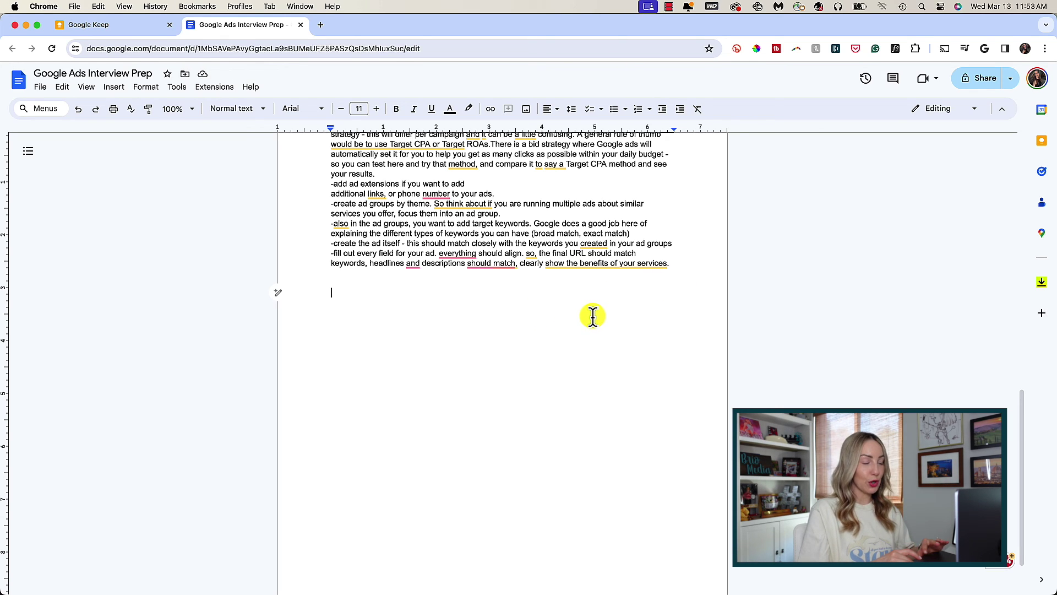
pyautogui.click(1041, 141)
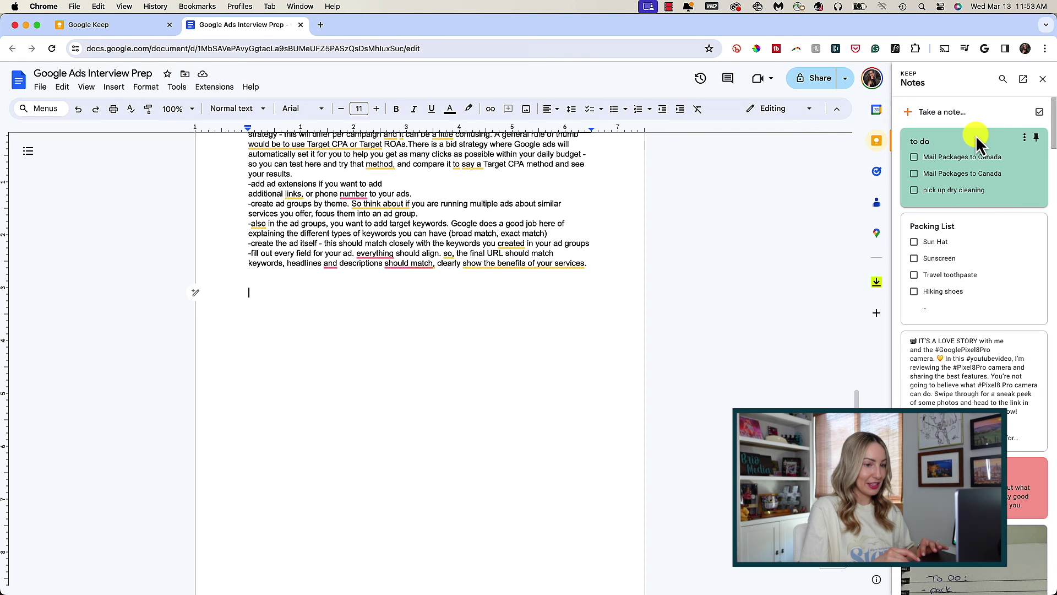
# Drag the to do note from the Keep panel below the last paragraph as a bulleted list.
pyautogui.moveTo(975, 135); pyautogui.dragTo(300, 357)
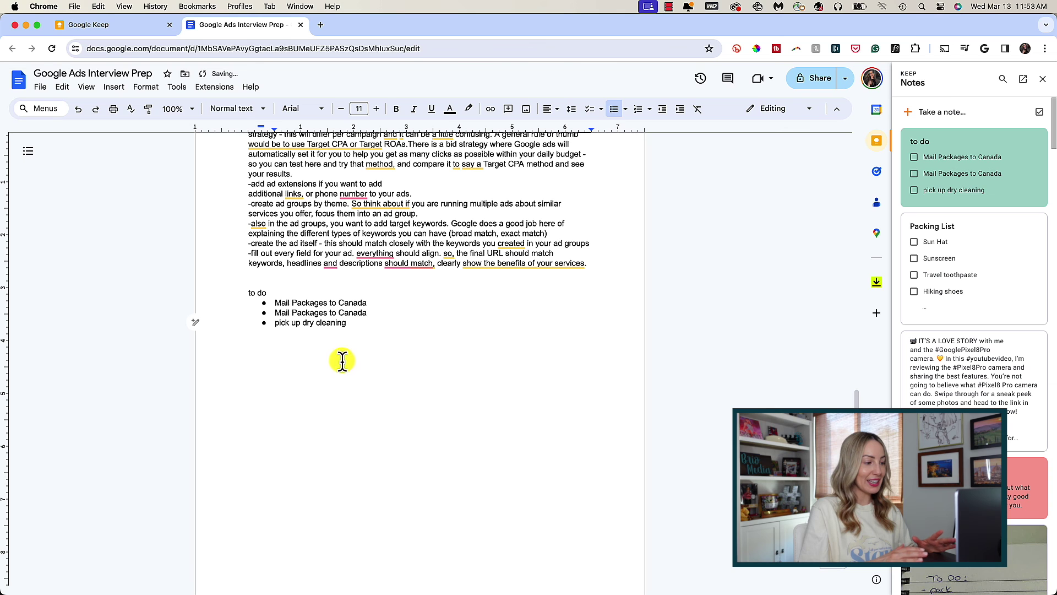